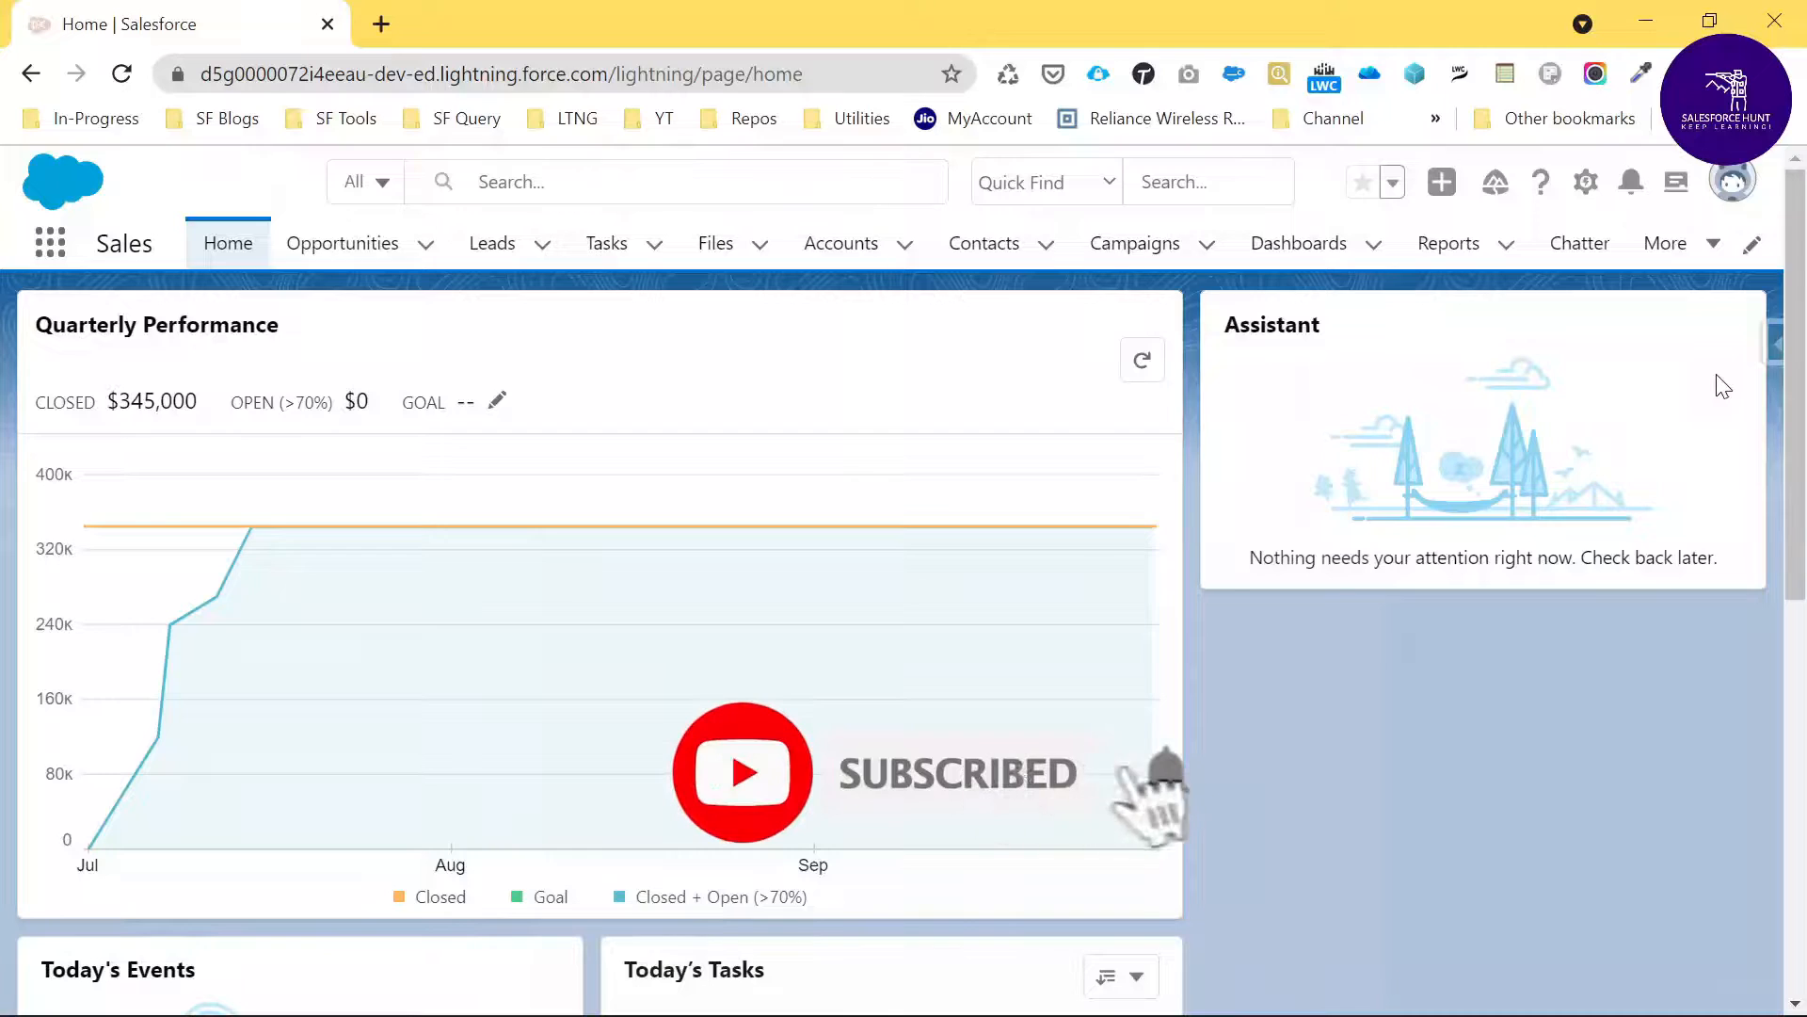
# Open Setup from the gear menu and filter Quick Find by 'ses' to reach Session Settings
pyautogui.click(1586, 182)
pyautogui.click(1459, 282)
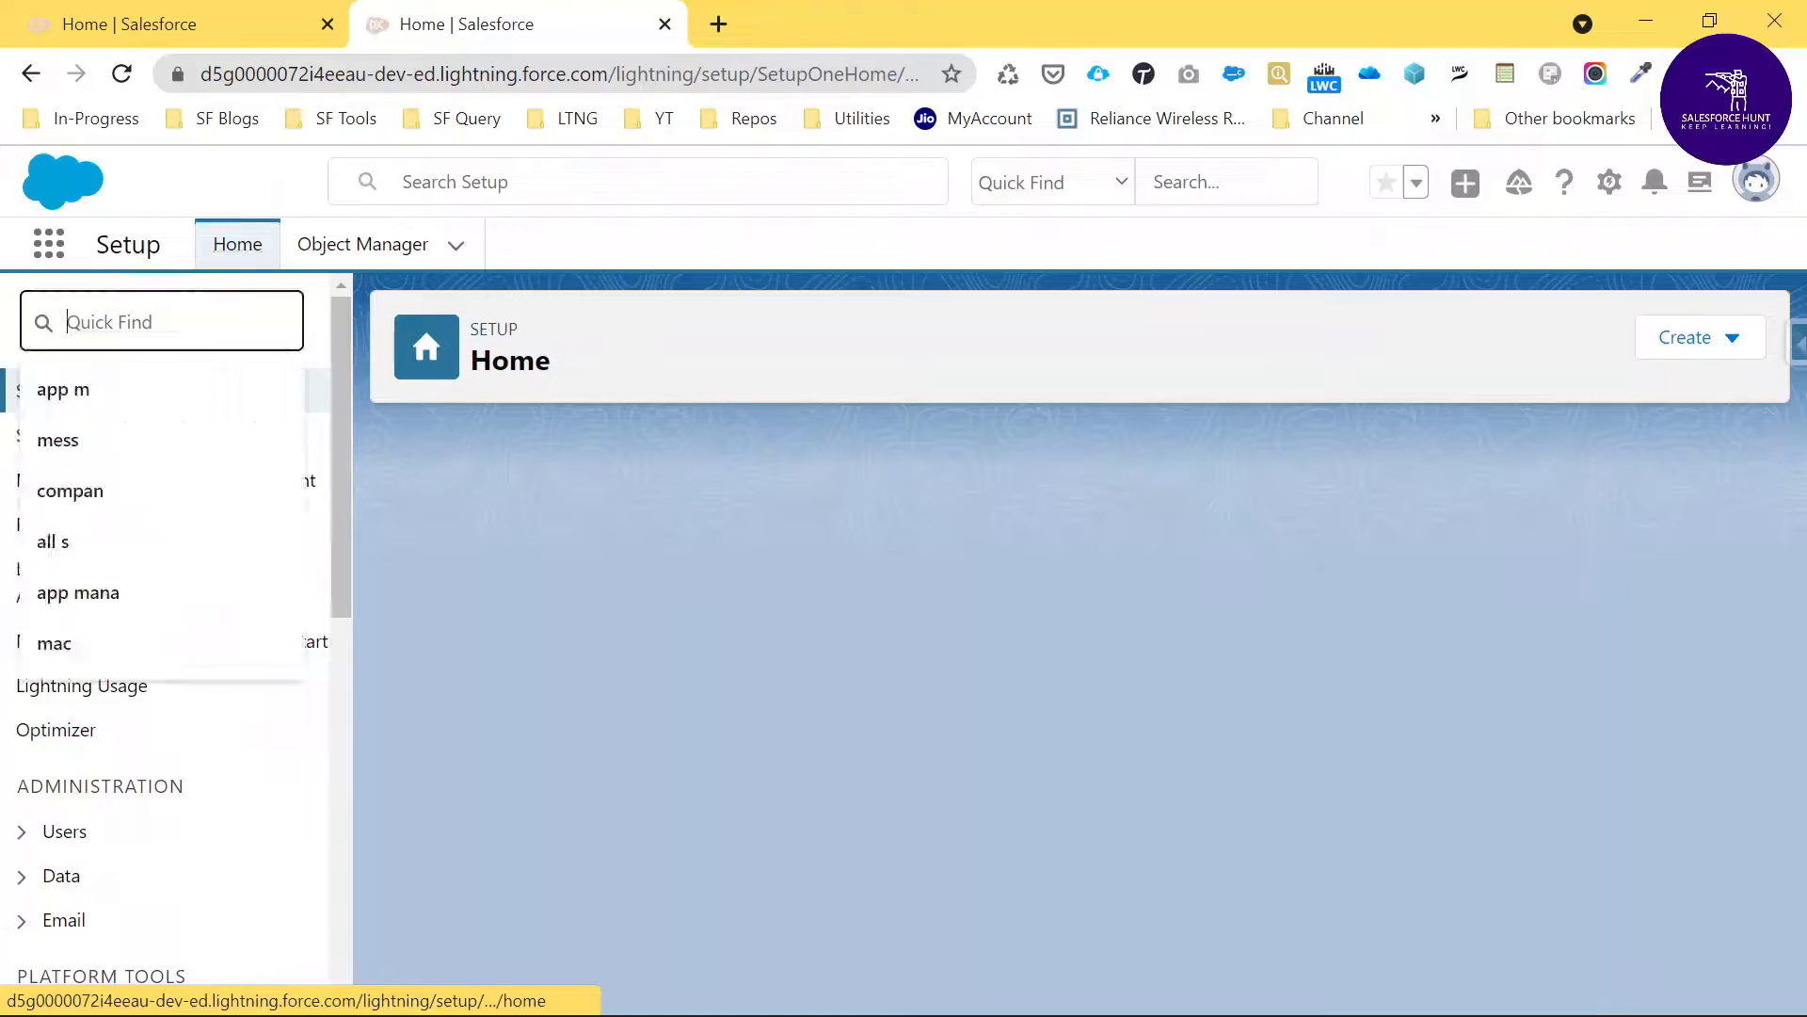
pyautogui.click(162, 322)
pyautogui.write('ses')
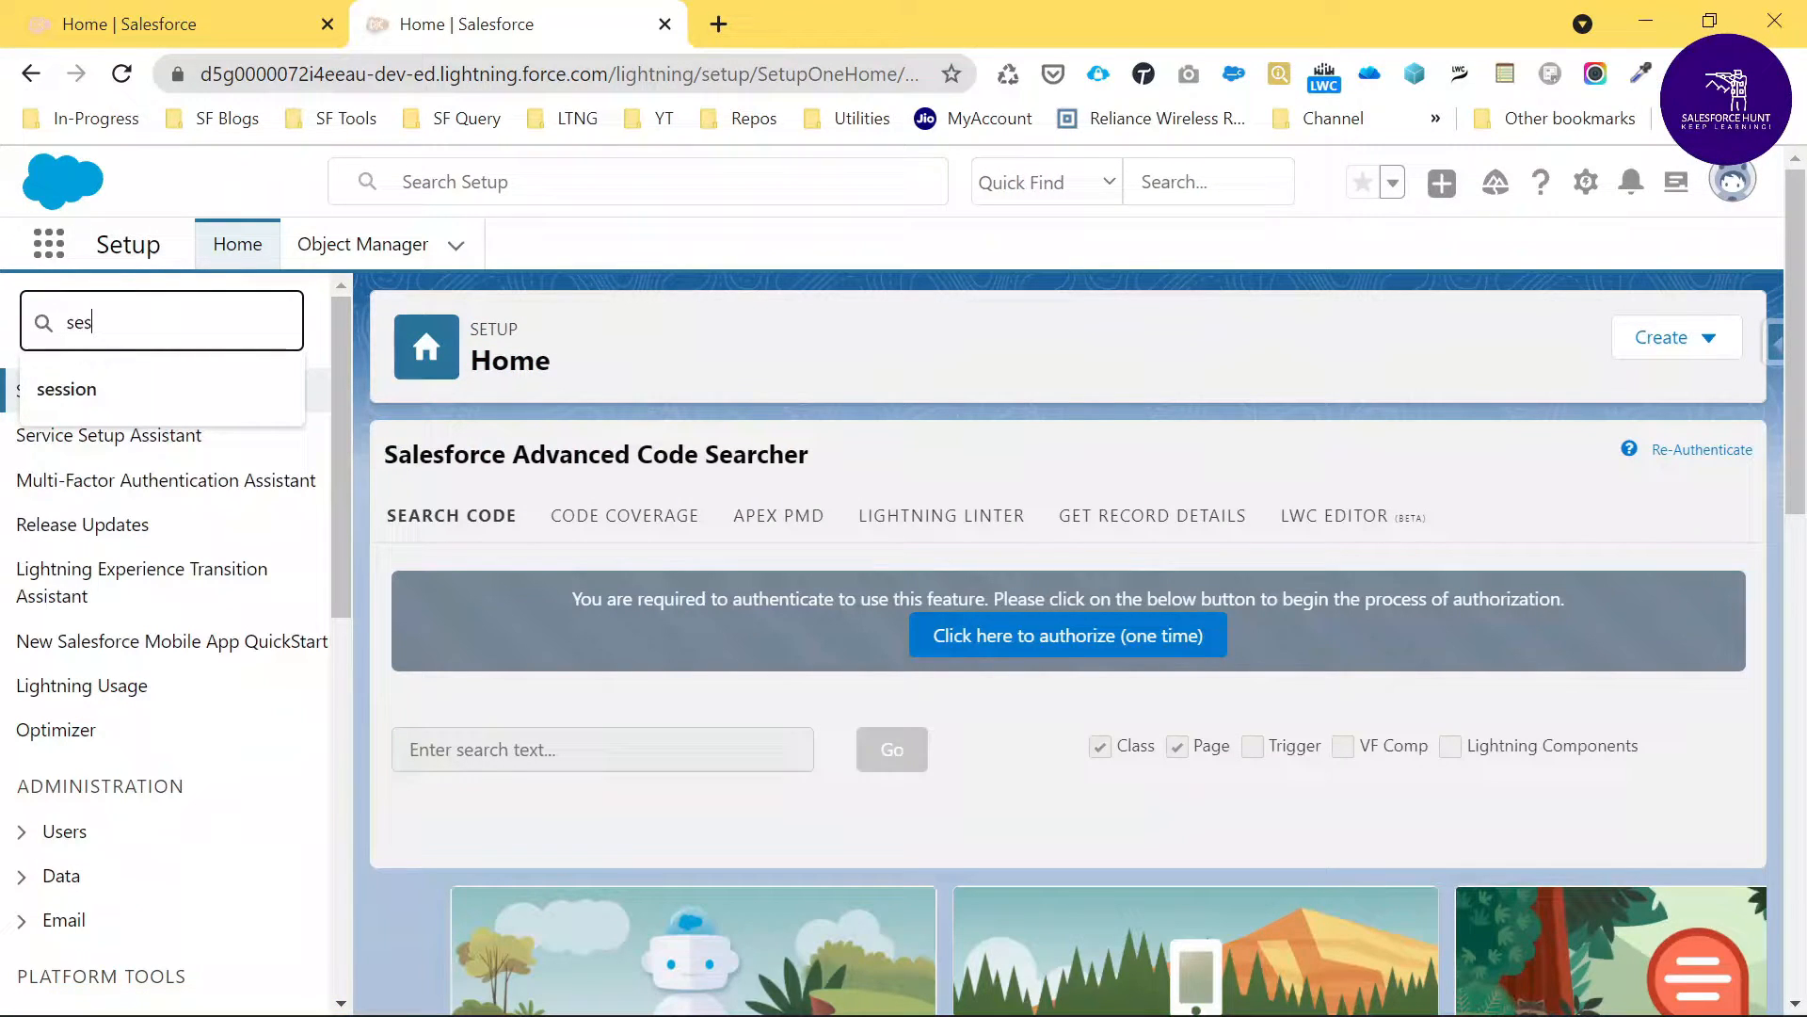
pyautogui.click(85, 389)
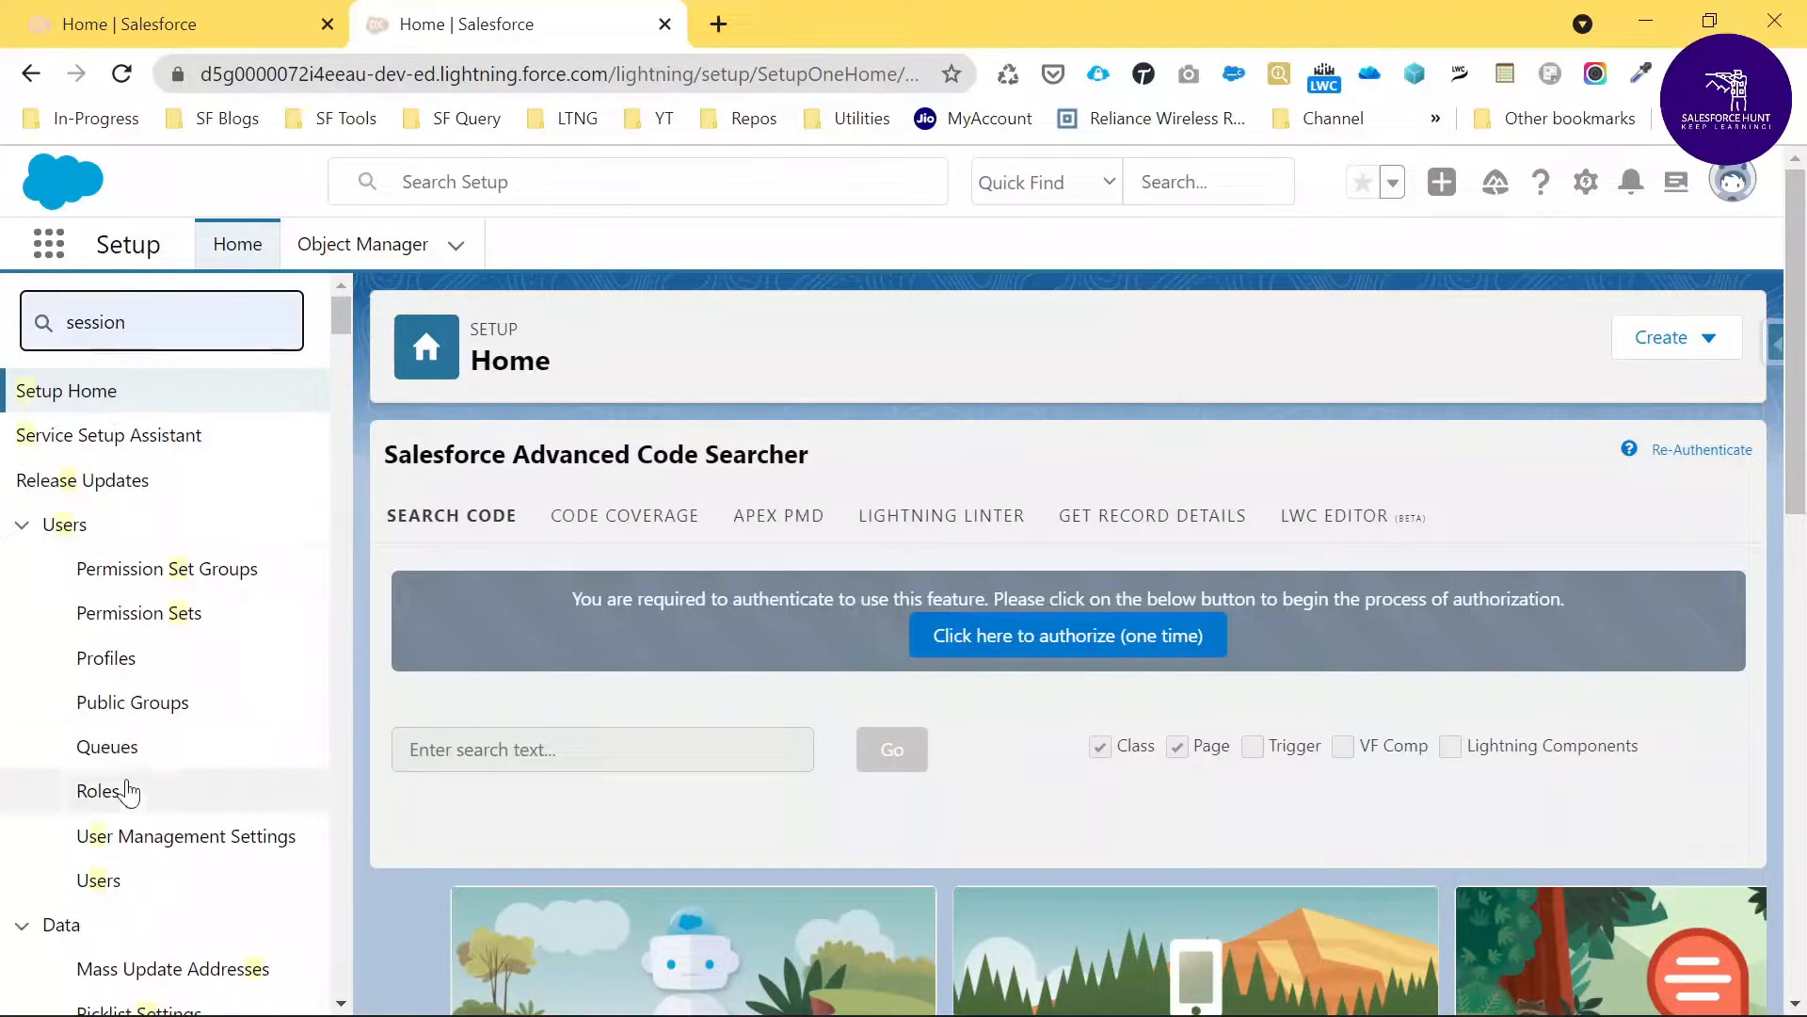
pyautogui.click(141, 480)
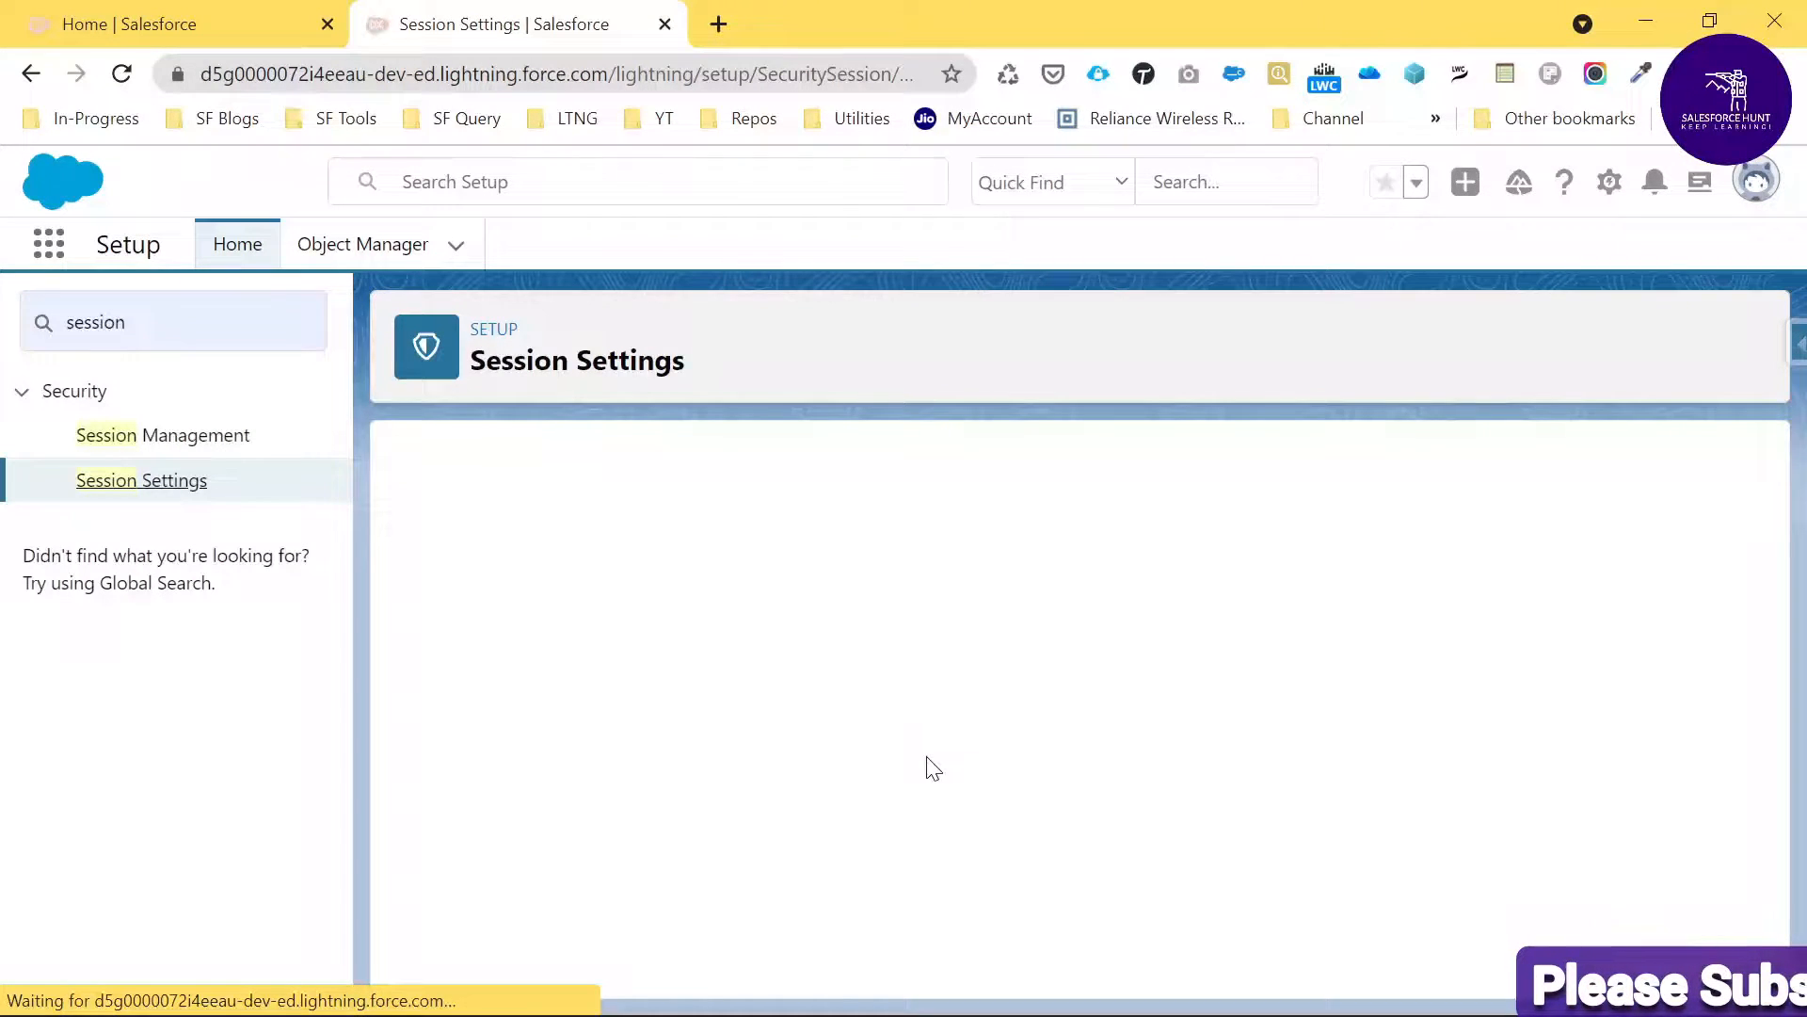
# Highlight Multi-Factor Authentication listed under the High Assurance session security level
pyautogui.scroll(-15, 940, 766)
pyautogui.scroll(2, 946, 772)
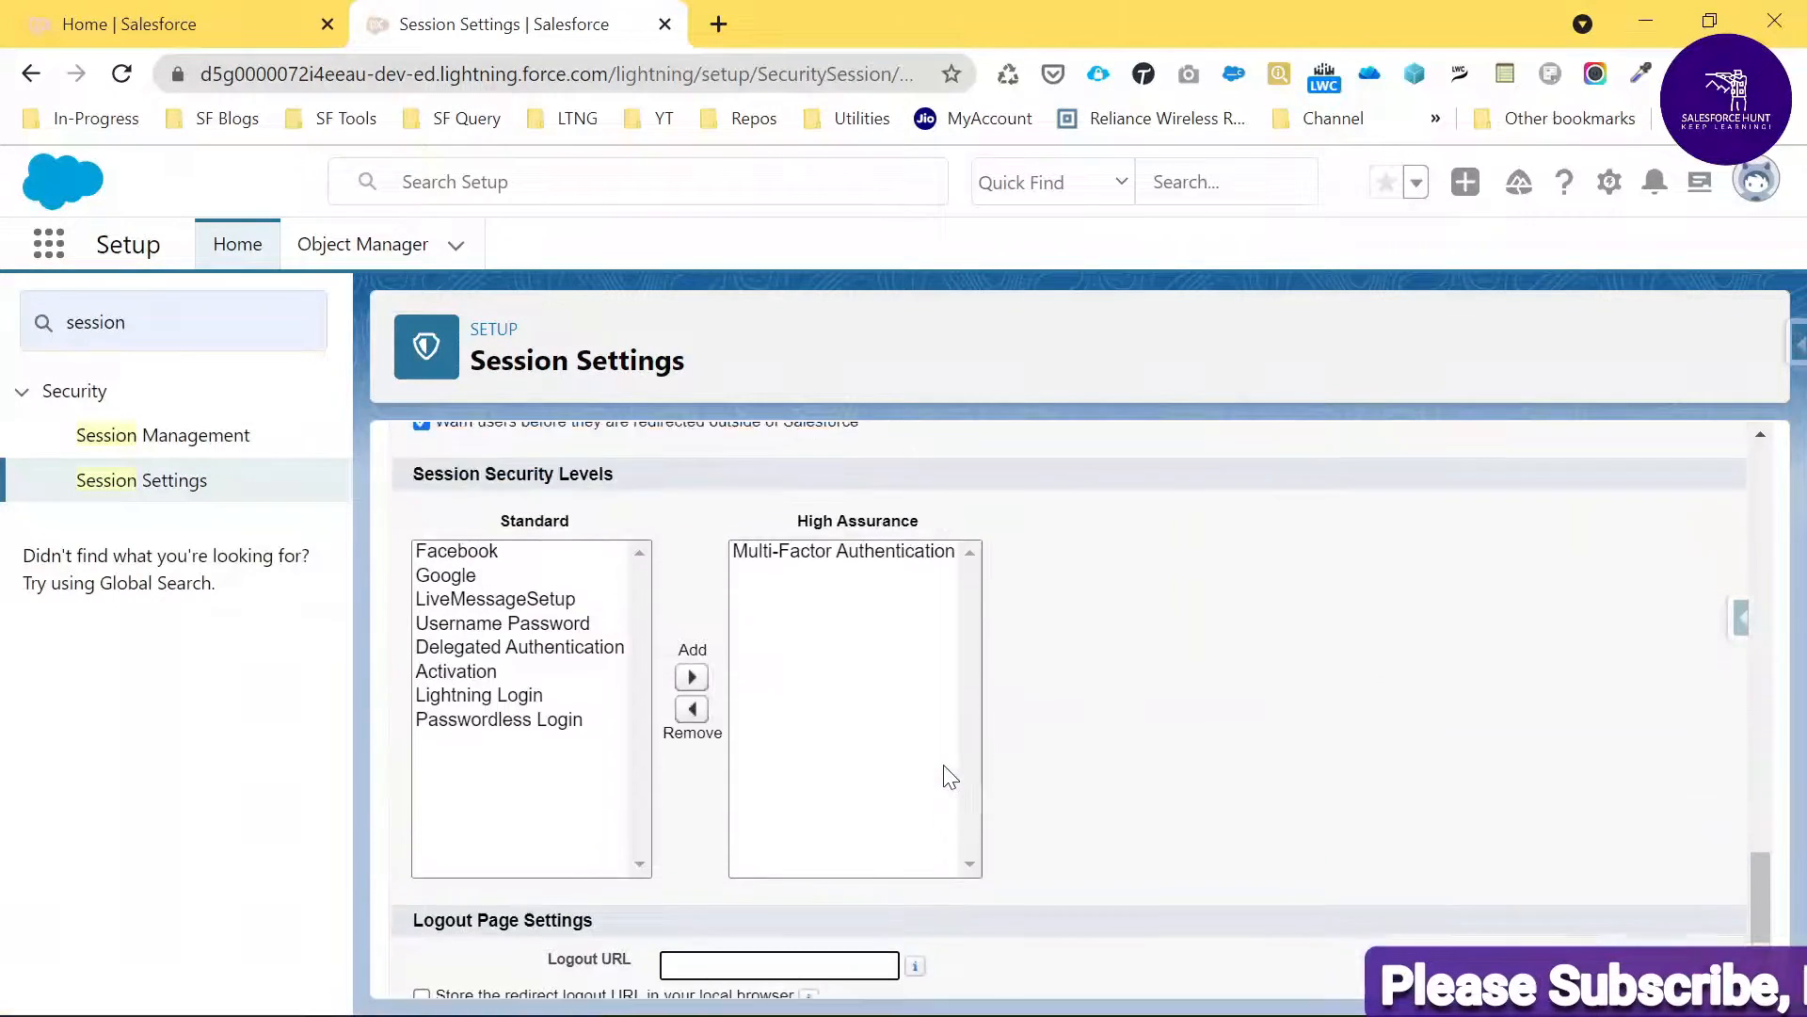
pyautogui.scroll(1, 949, 776)
pyautogui.moveTo(614, 555); pyautogui.dragTo(445, 555)
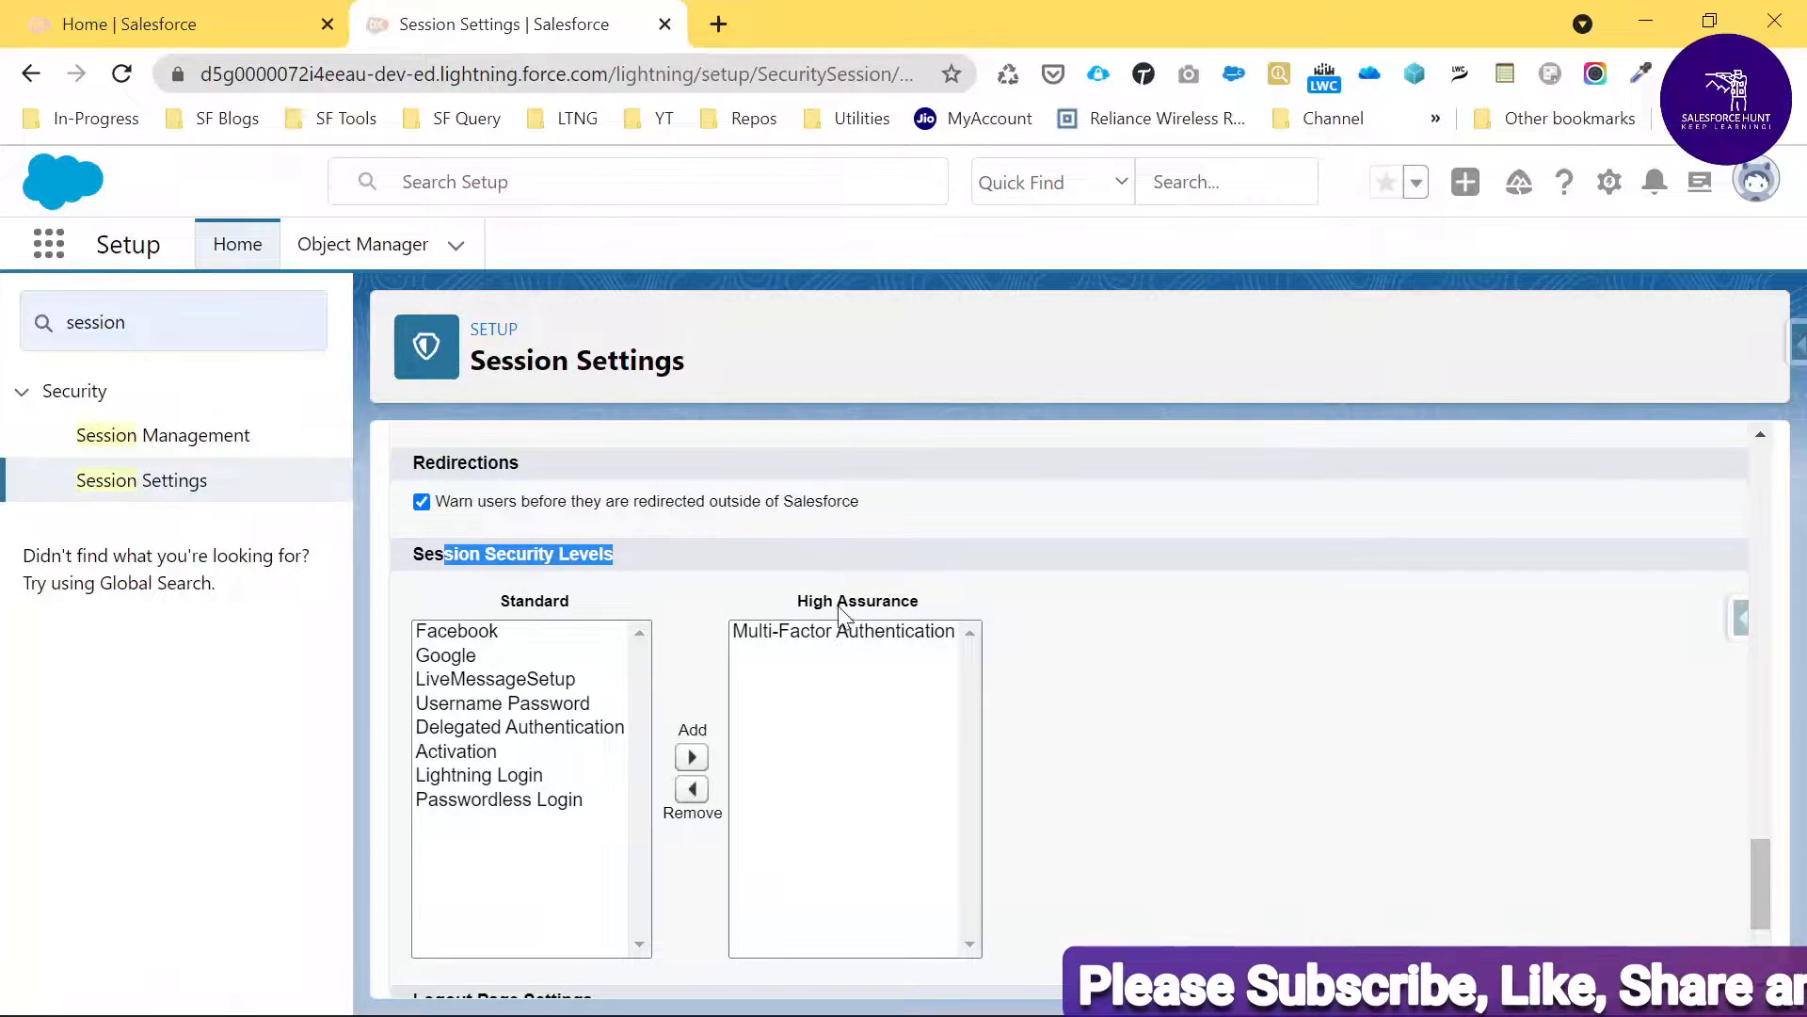
pyautogui.moveTo(791, 608); pyautogui.dragTo(959, 610)
pyautogui.click(1139, 656)
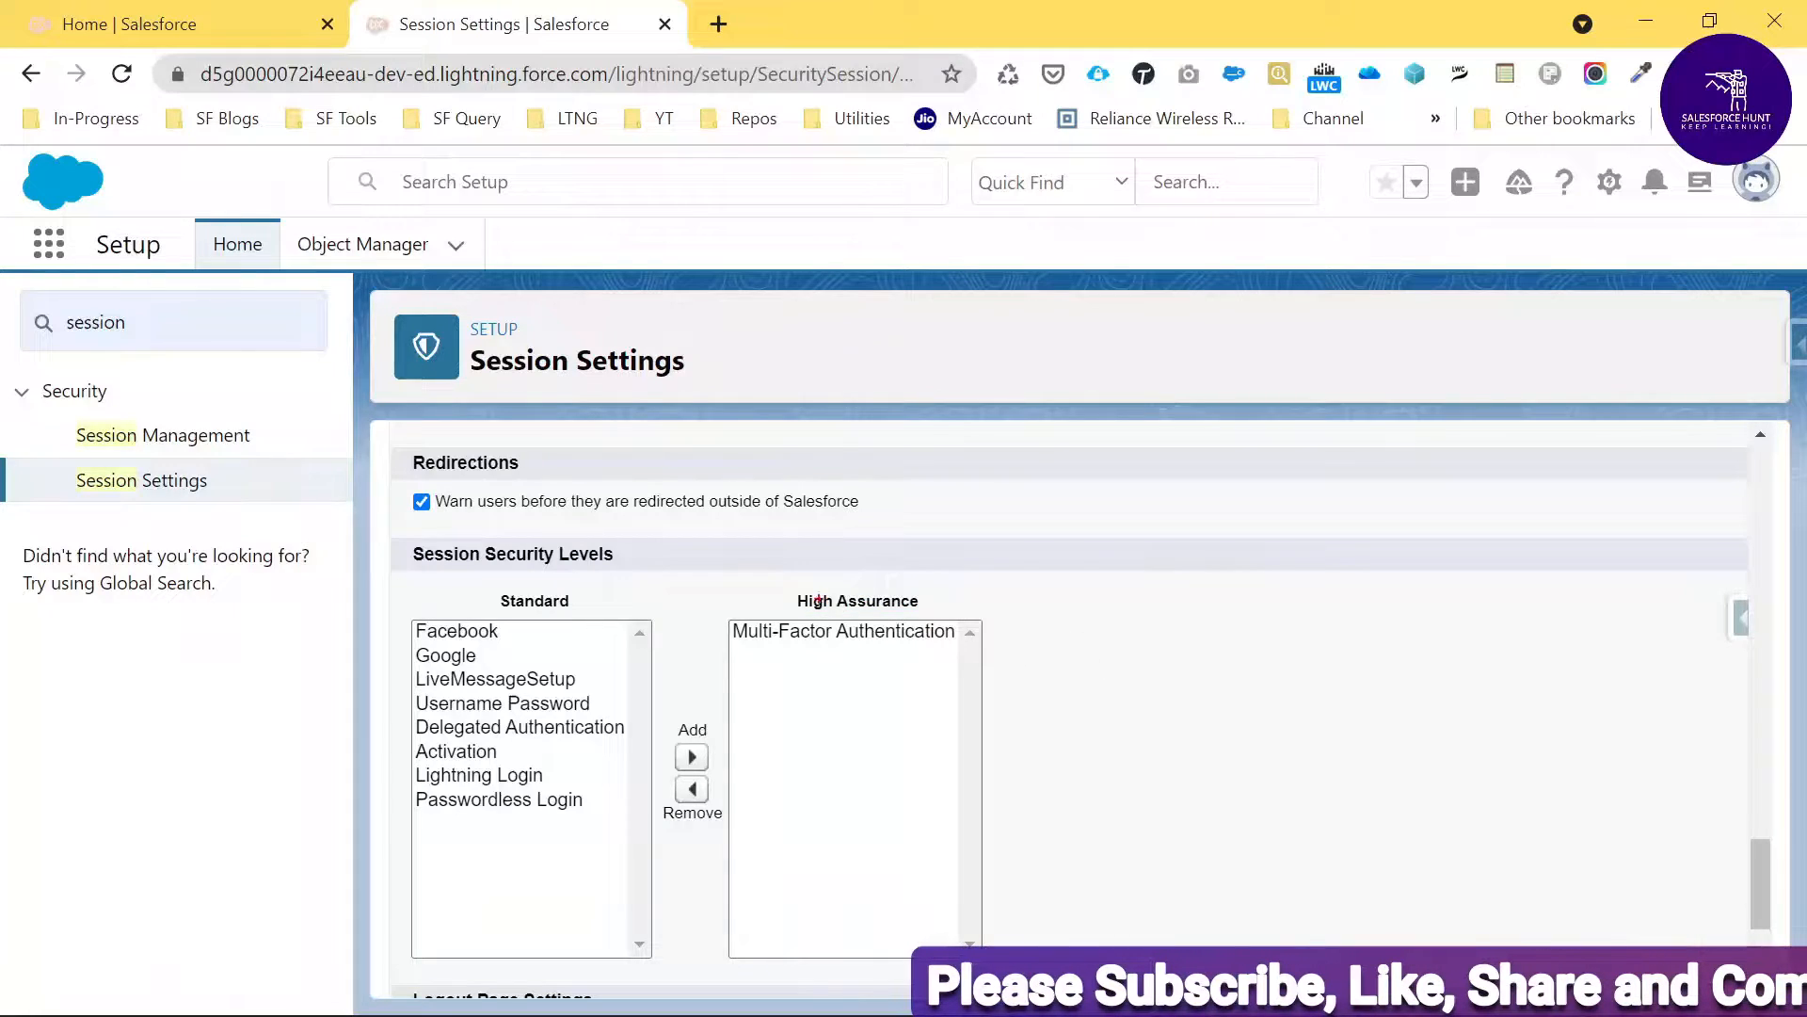
pyautogui.moveTo(759, 576)
pyautogui.mouseDown()
pyautogui.moveTo(938, 613)
pyautogui.moveTo(980, 670)
pyautogui.mouseUp()
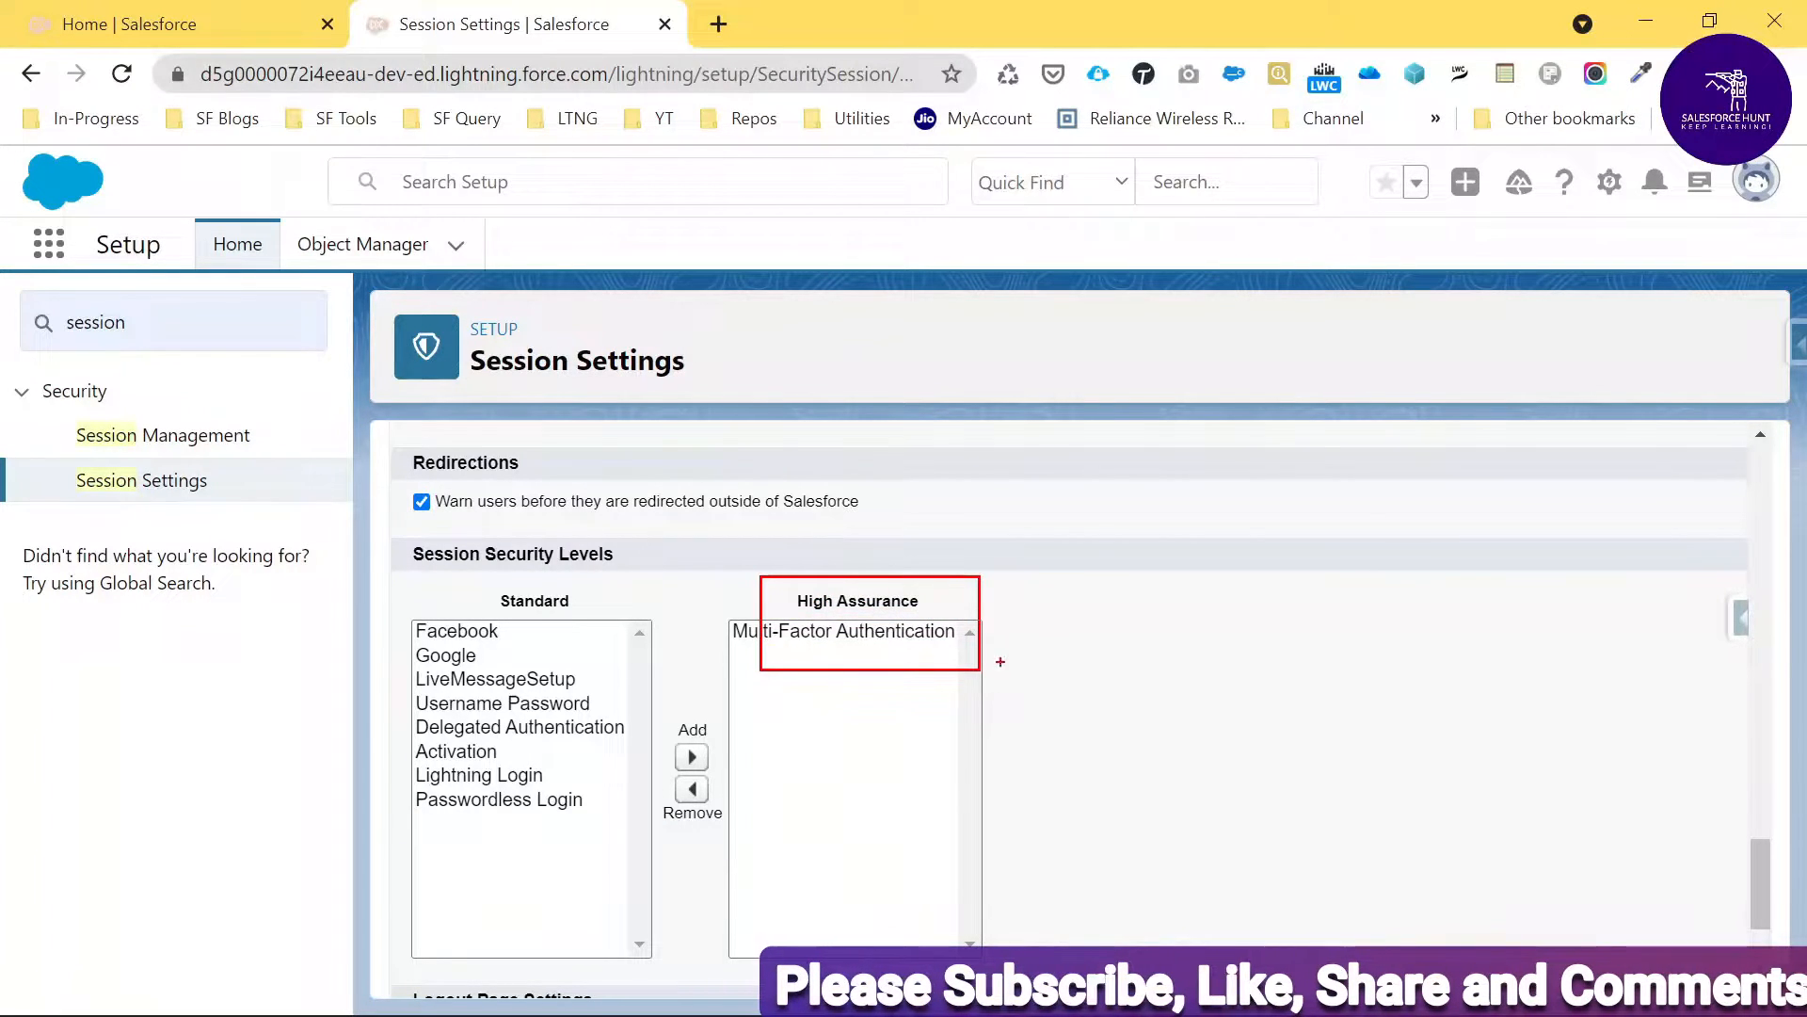
pyautogui.moveTo(717, 644)
pyautogui.mouseDown()
pyautogui.moveTo(971, 646)
pyautogui.moveTo(877, 595)
pyautogui.moveTo(692, 659)
pyautogui.moveTo(1006, 629)
pyautogui.moveTo(733, 614)
pyautogui.mouseUp()
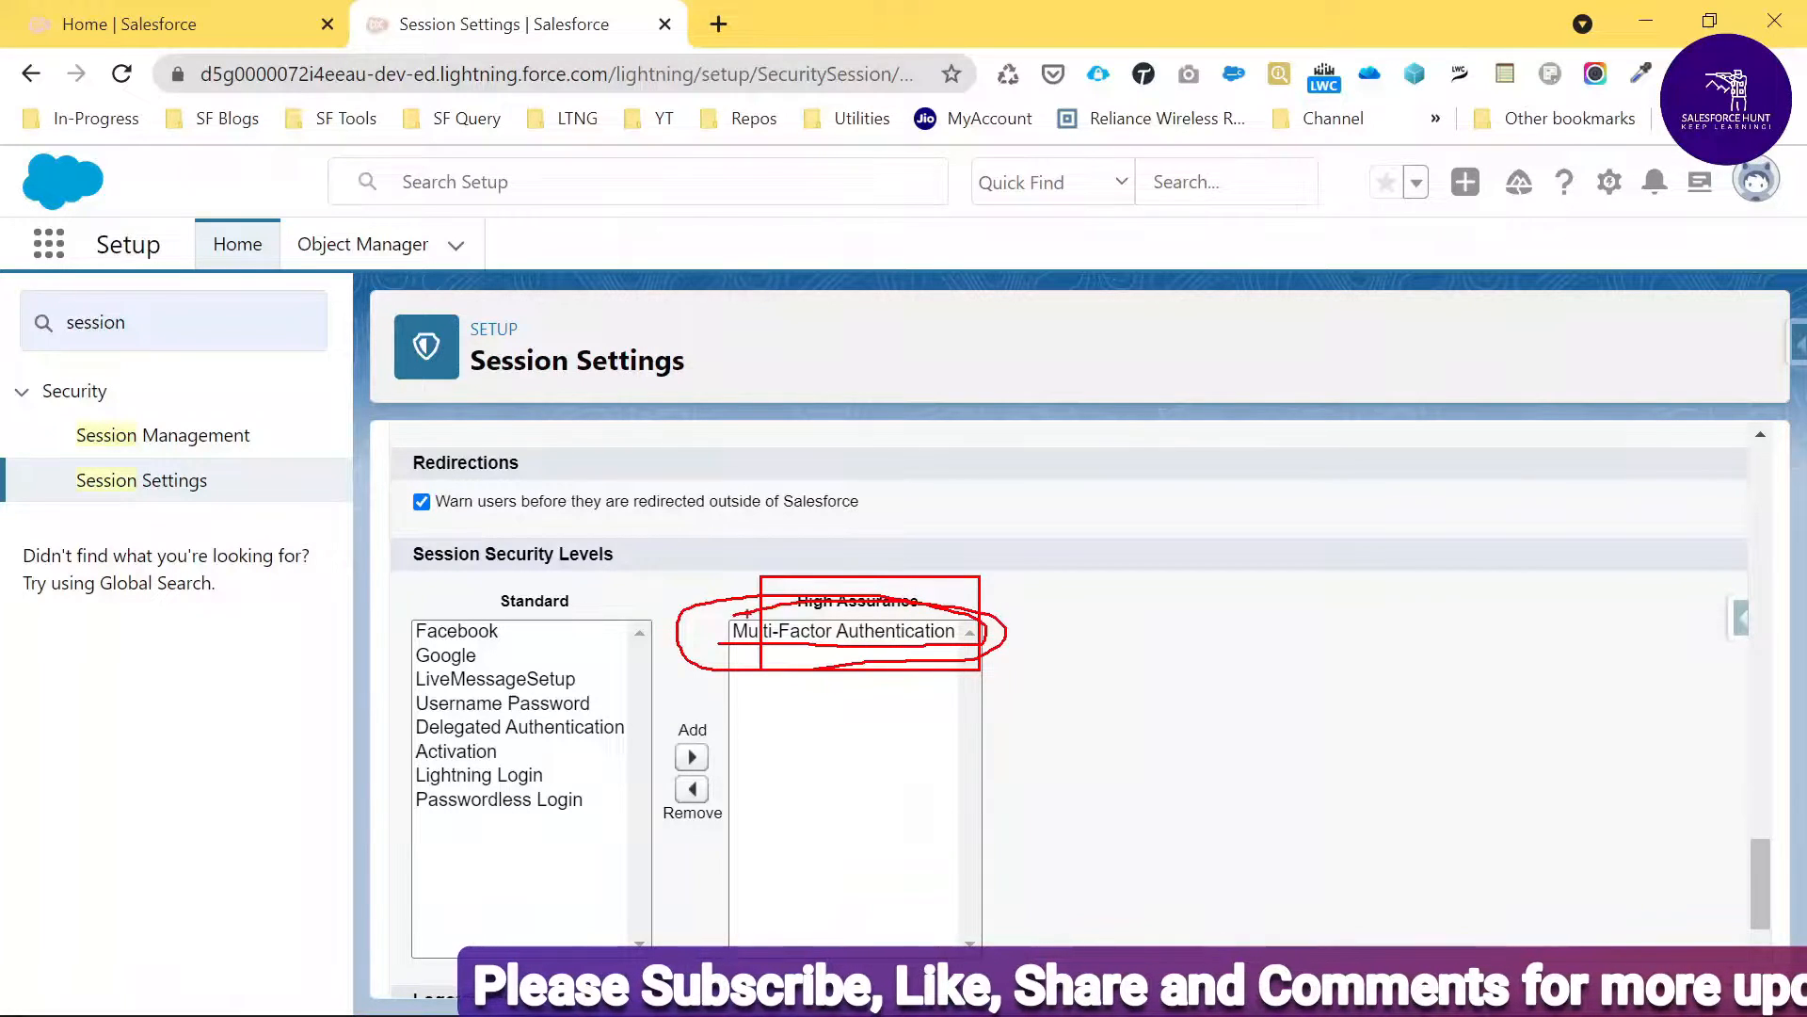
pyautogui.press('Escape')
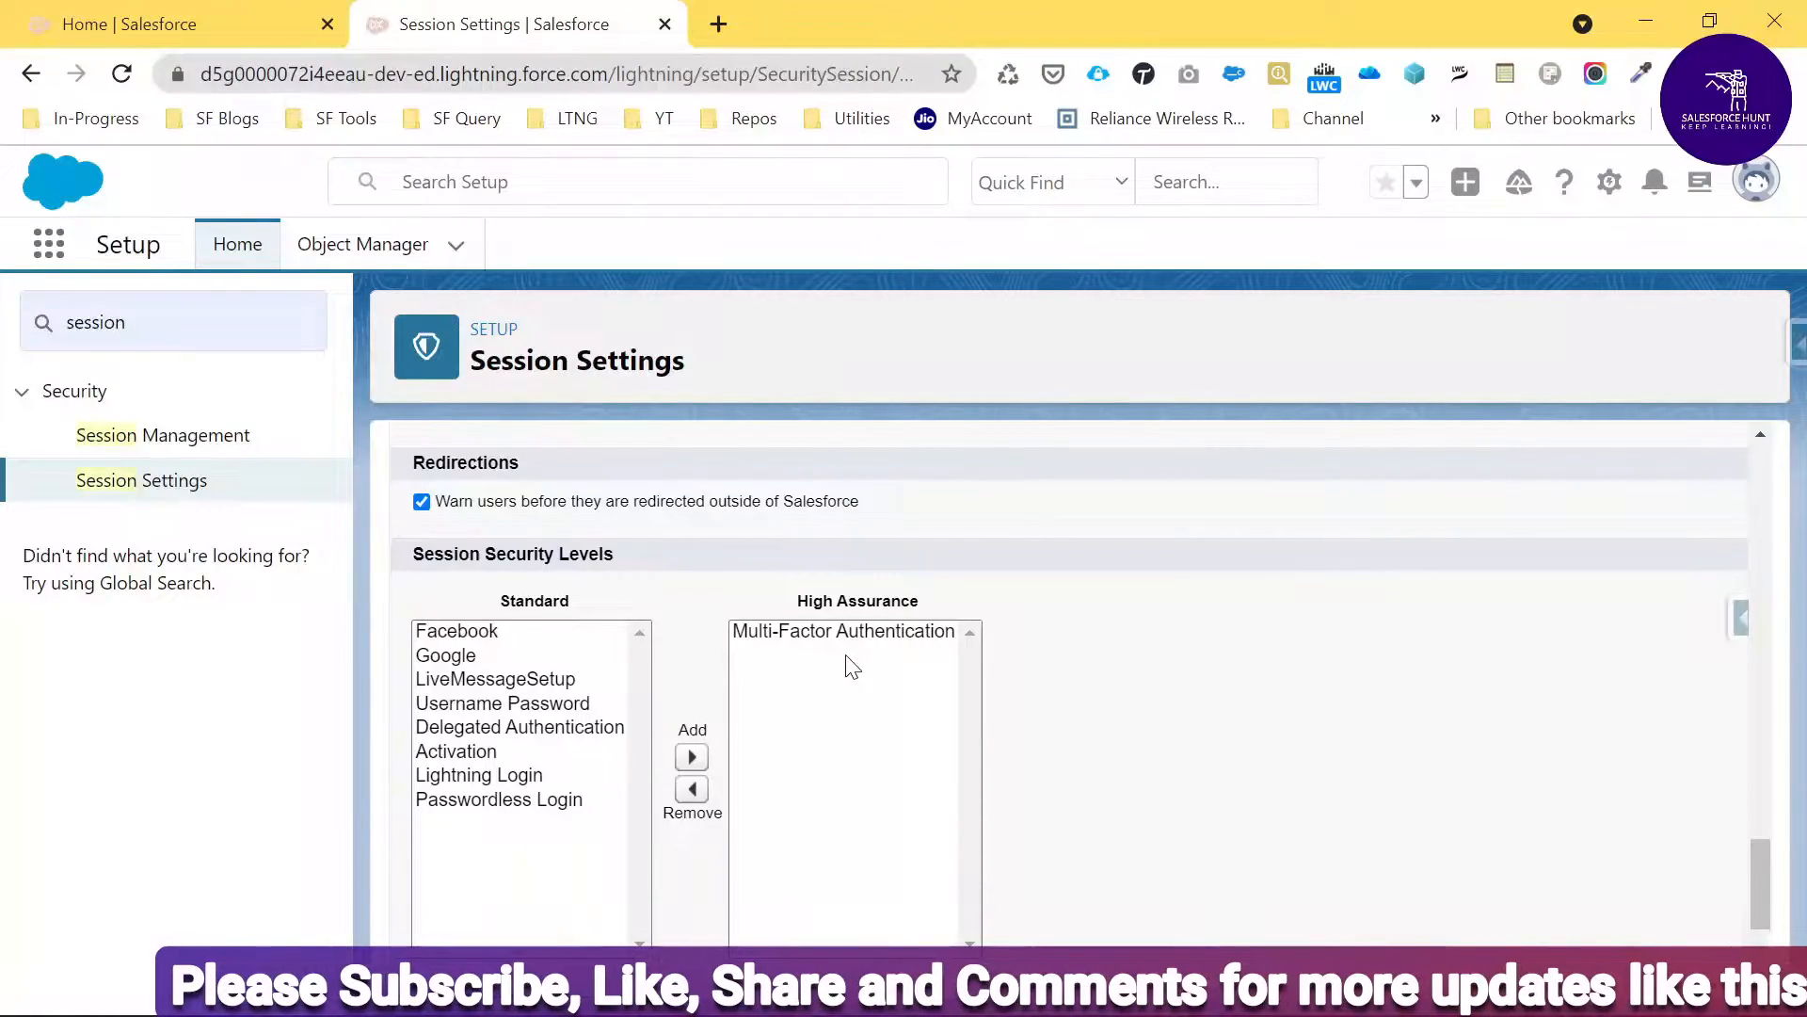
# Replace the Quick Find term 'ses' with 'persimi' to search for permission sets
pyautogui.scroll(10, 1002, 809)
pyautogui.moveTo(996, 787)
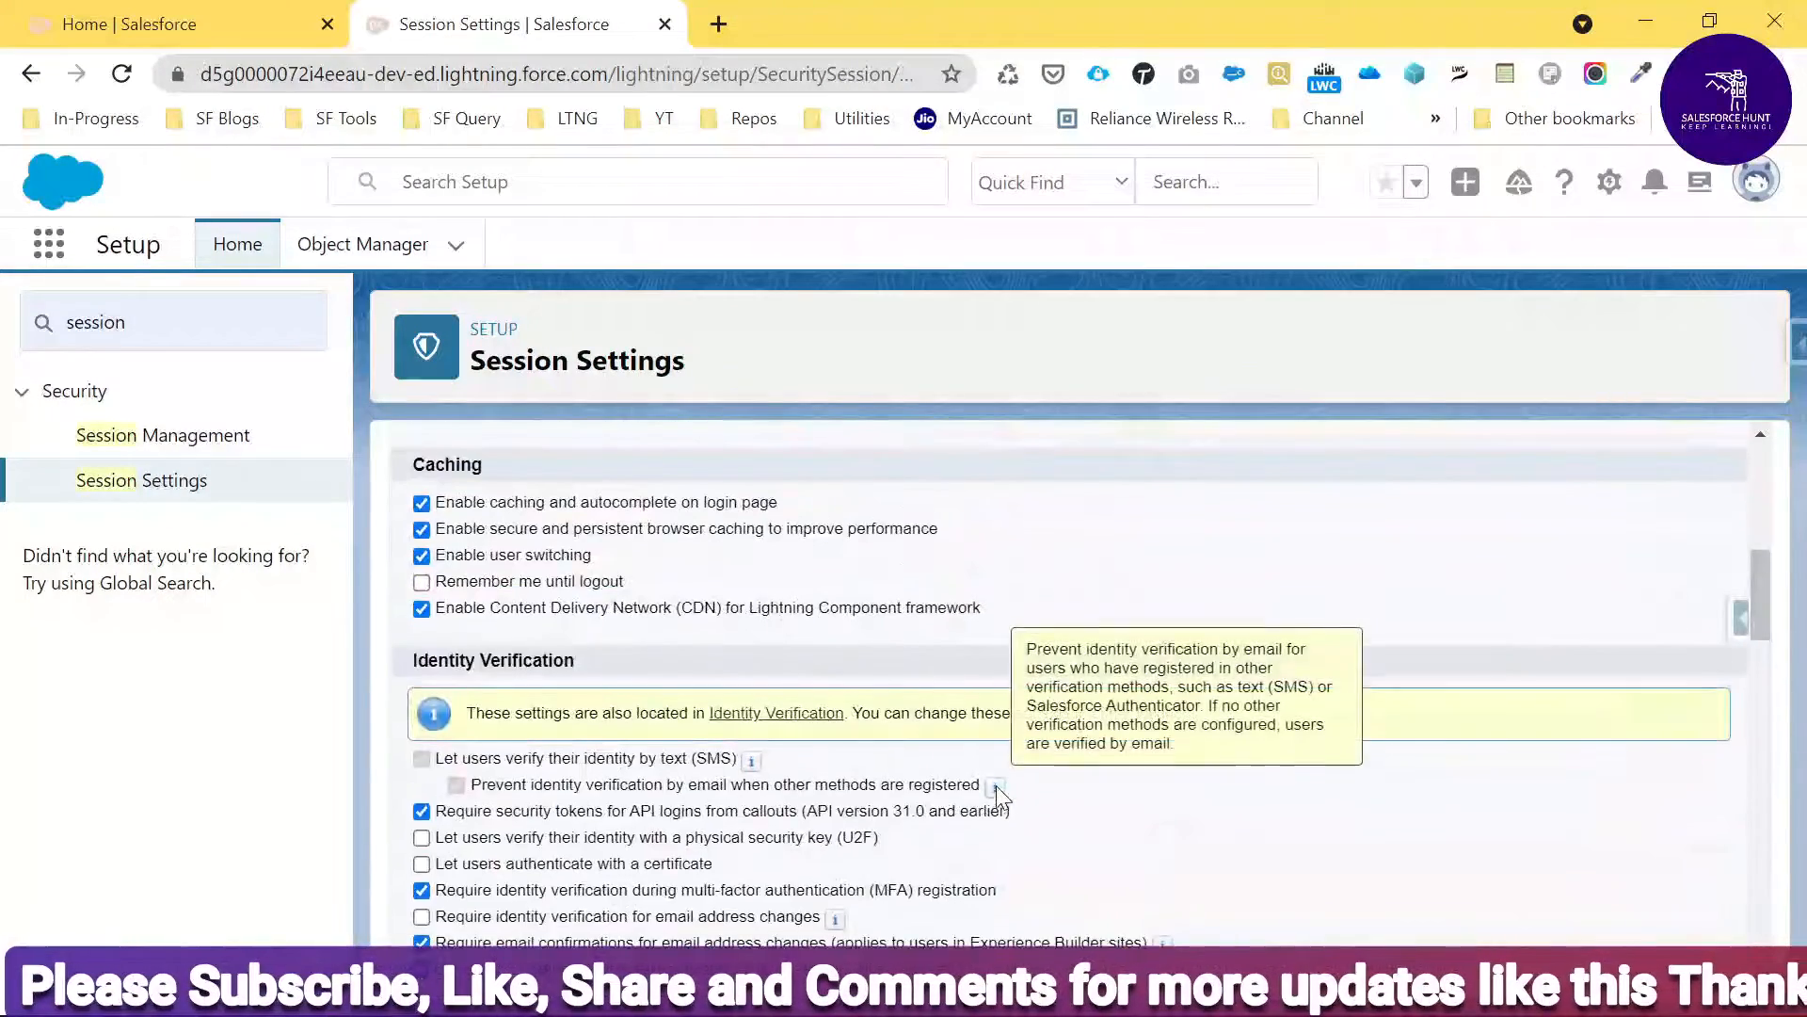
pyautogui.scroll(6, 942, 735)
pyautogui.moveTo(168, 322); pyautogui.dragTo(2, 319)
pyautogui.press('BackSpace')
pyautogui.write('per')
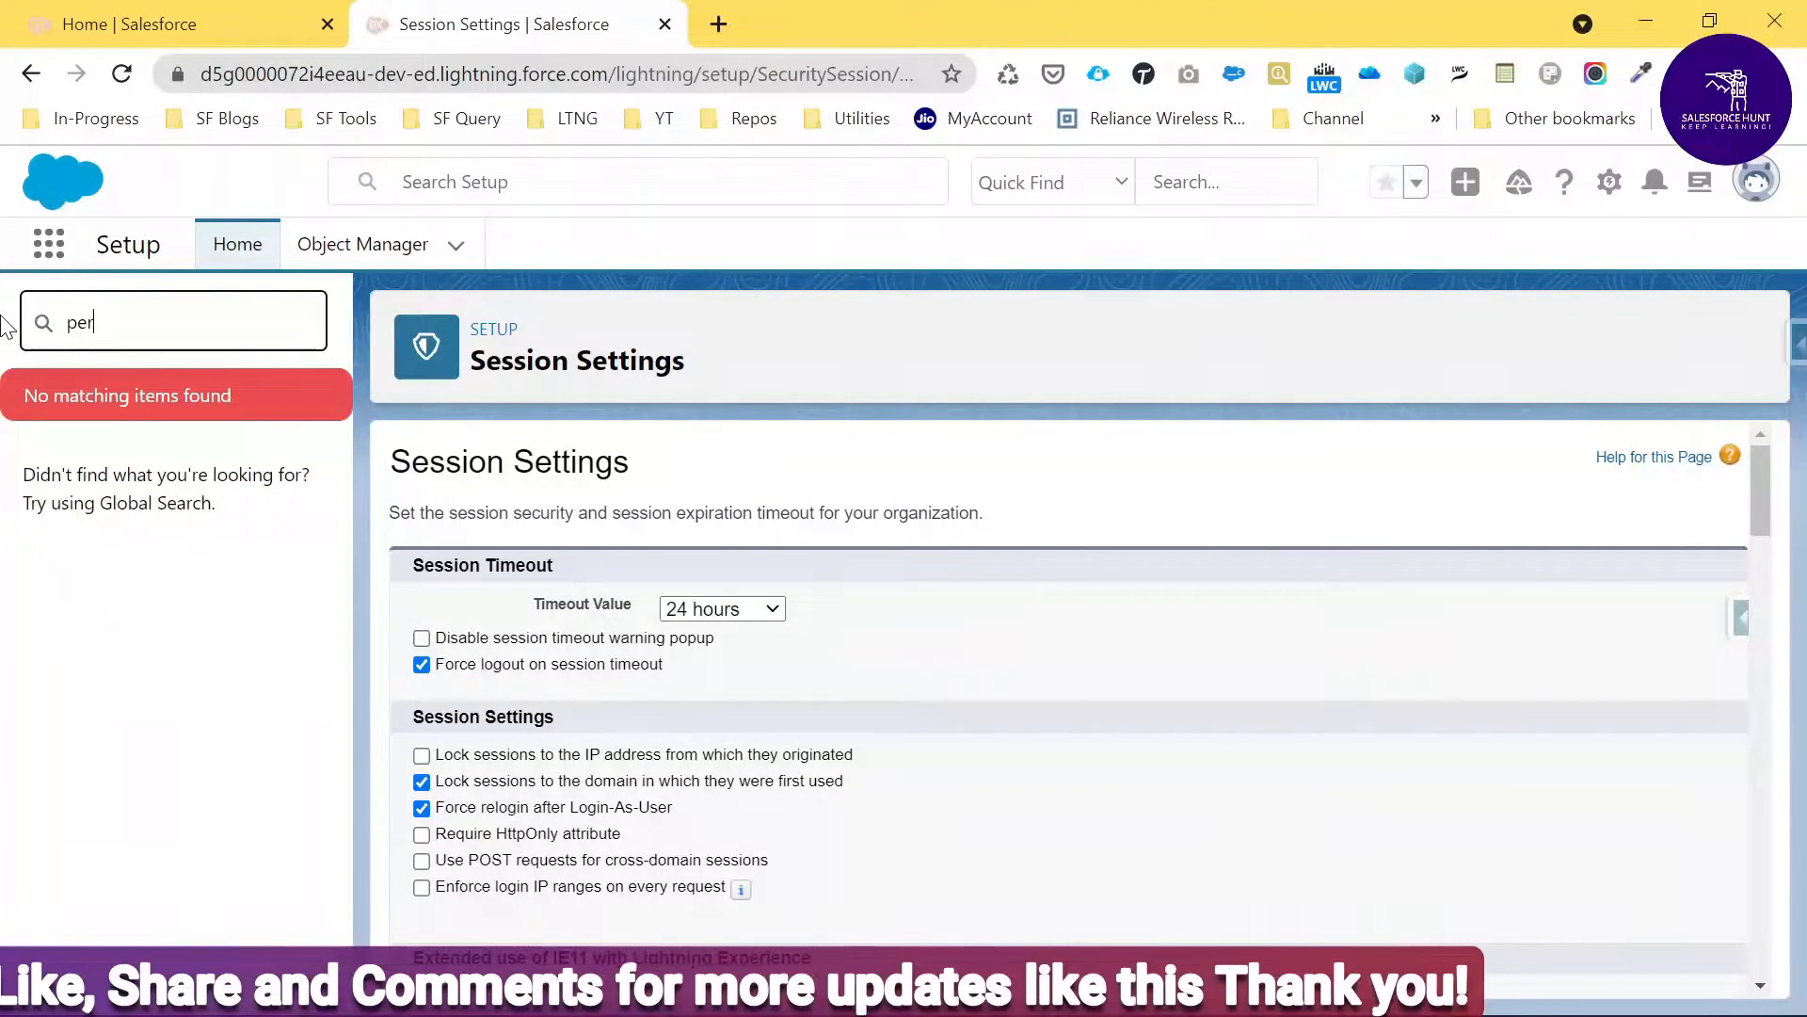
pyautogui.write('simi')
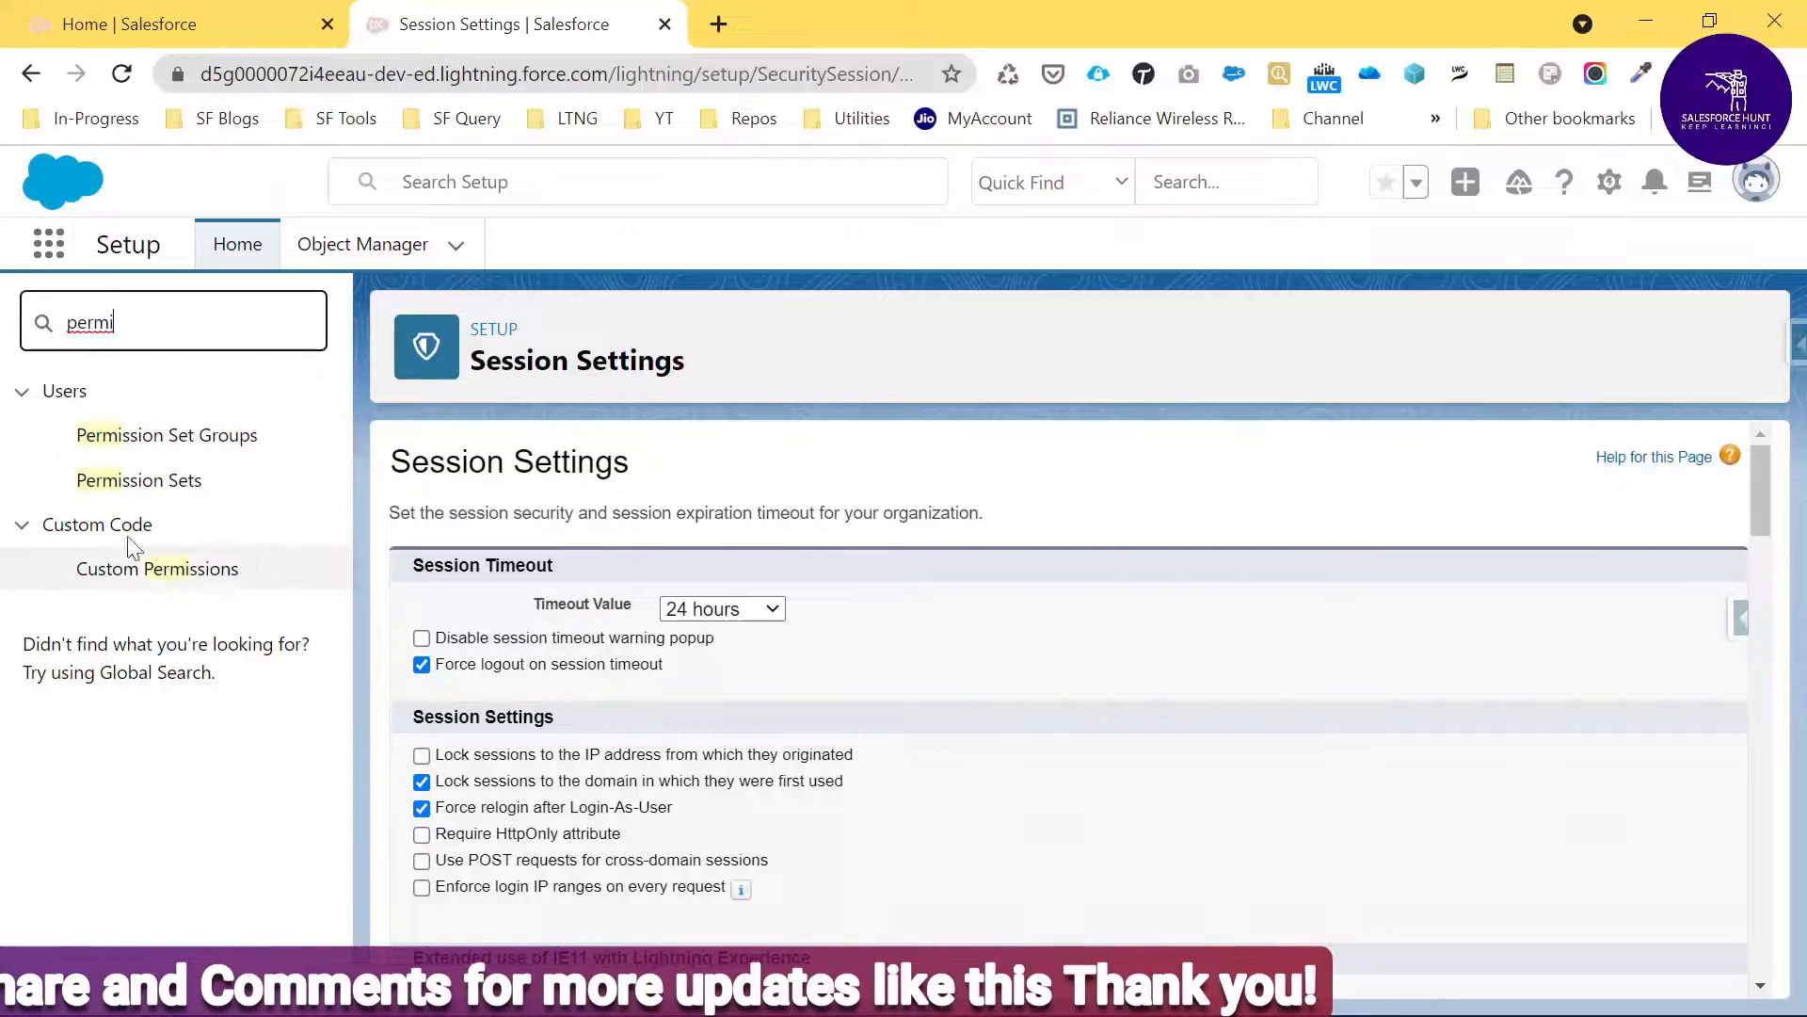
# Open the MFA For User permission set from the Permission Sets list filtered to M
pyautogui.click(129, 482)
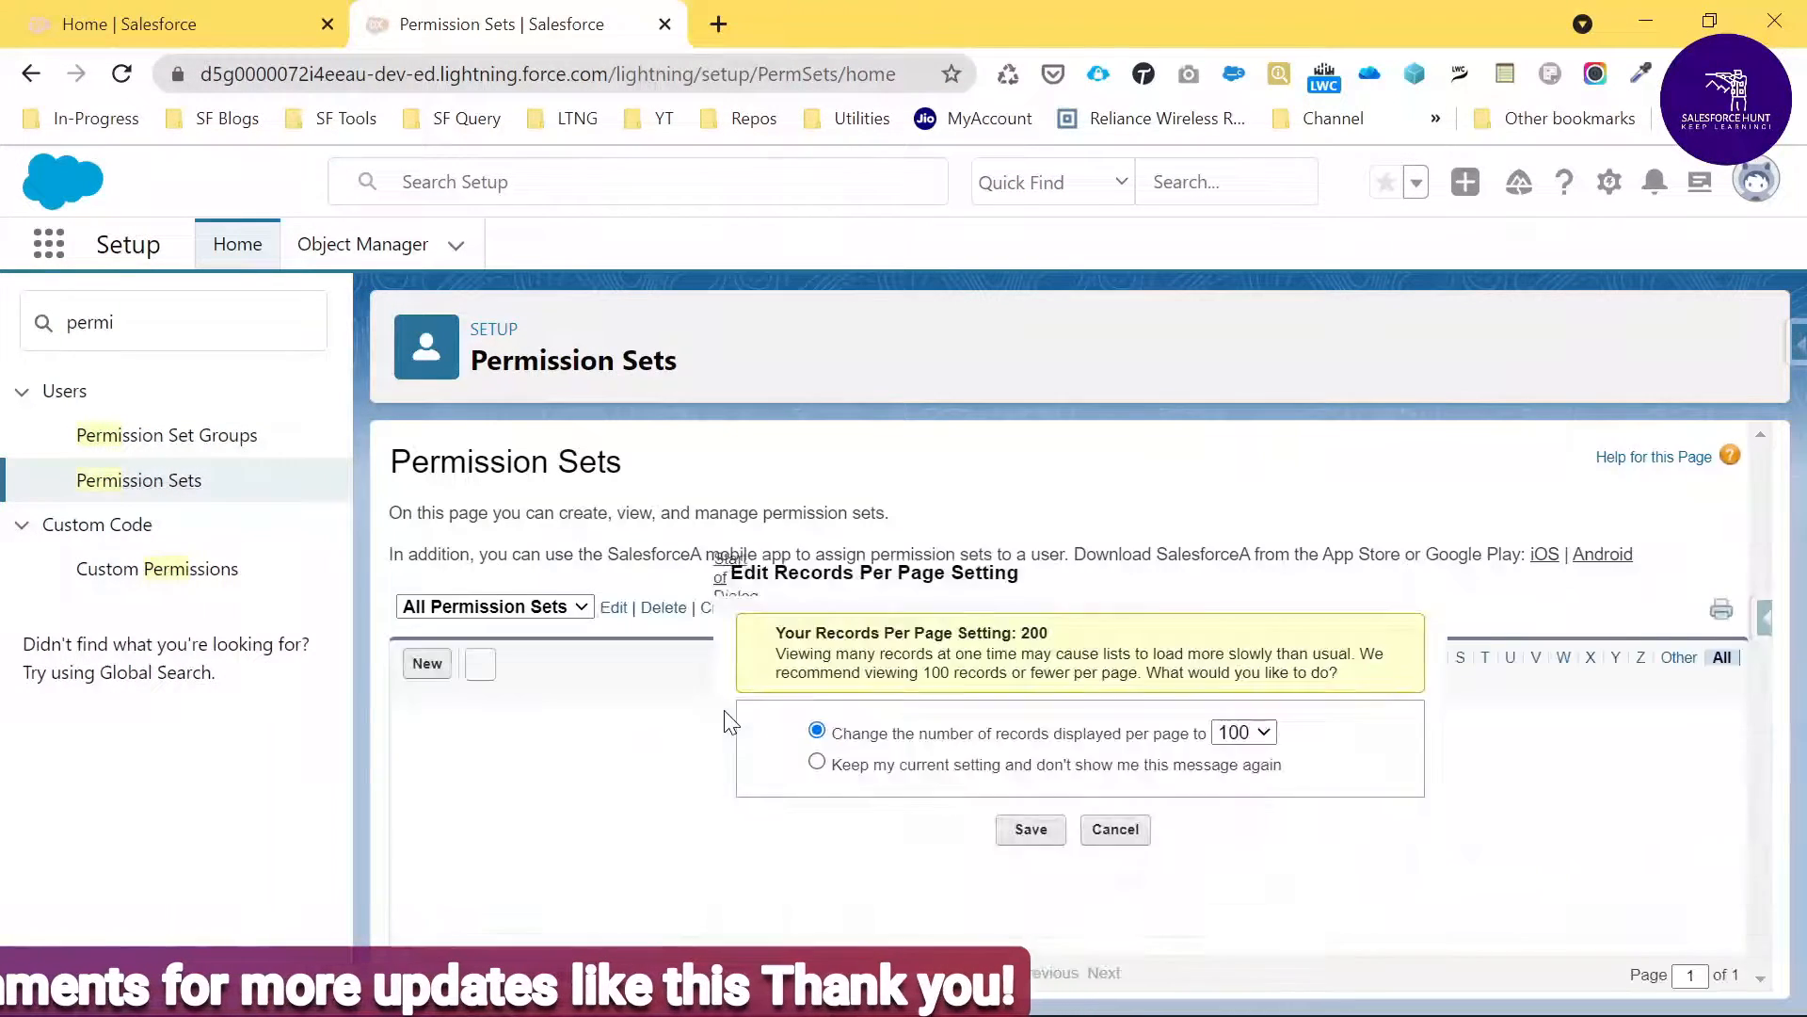
pyautogui.click(1414, 574)
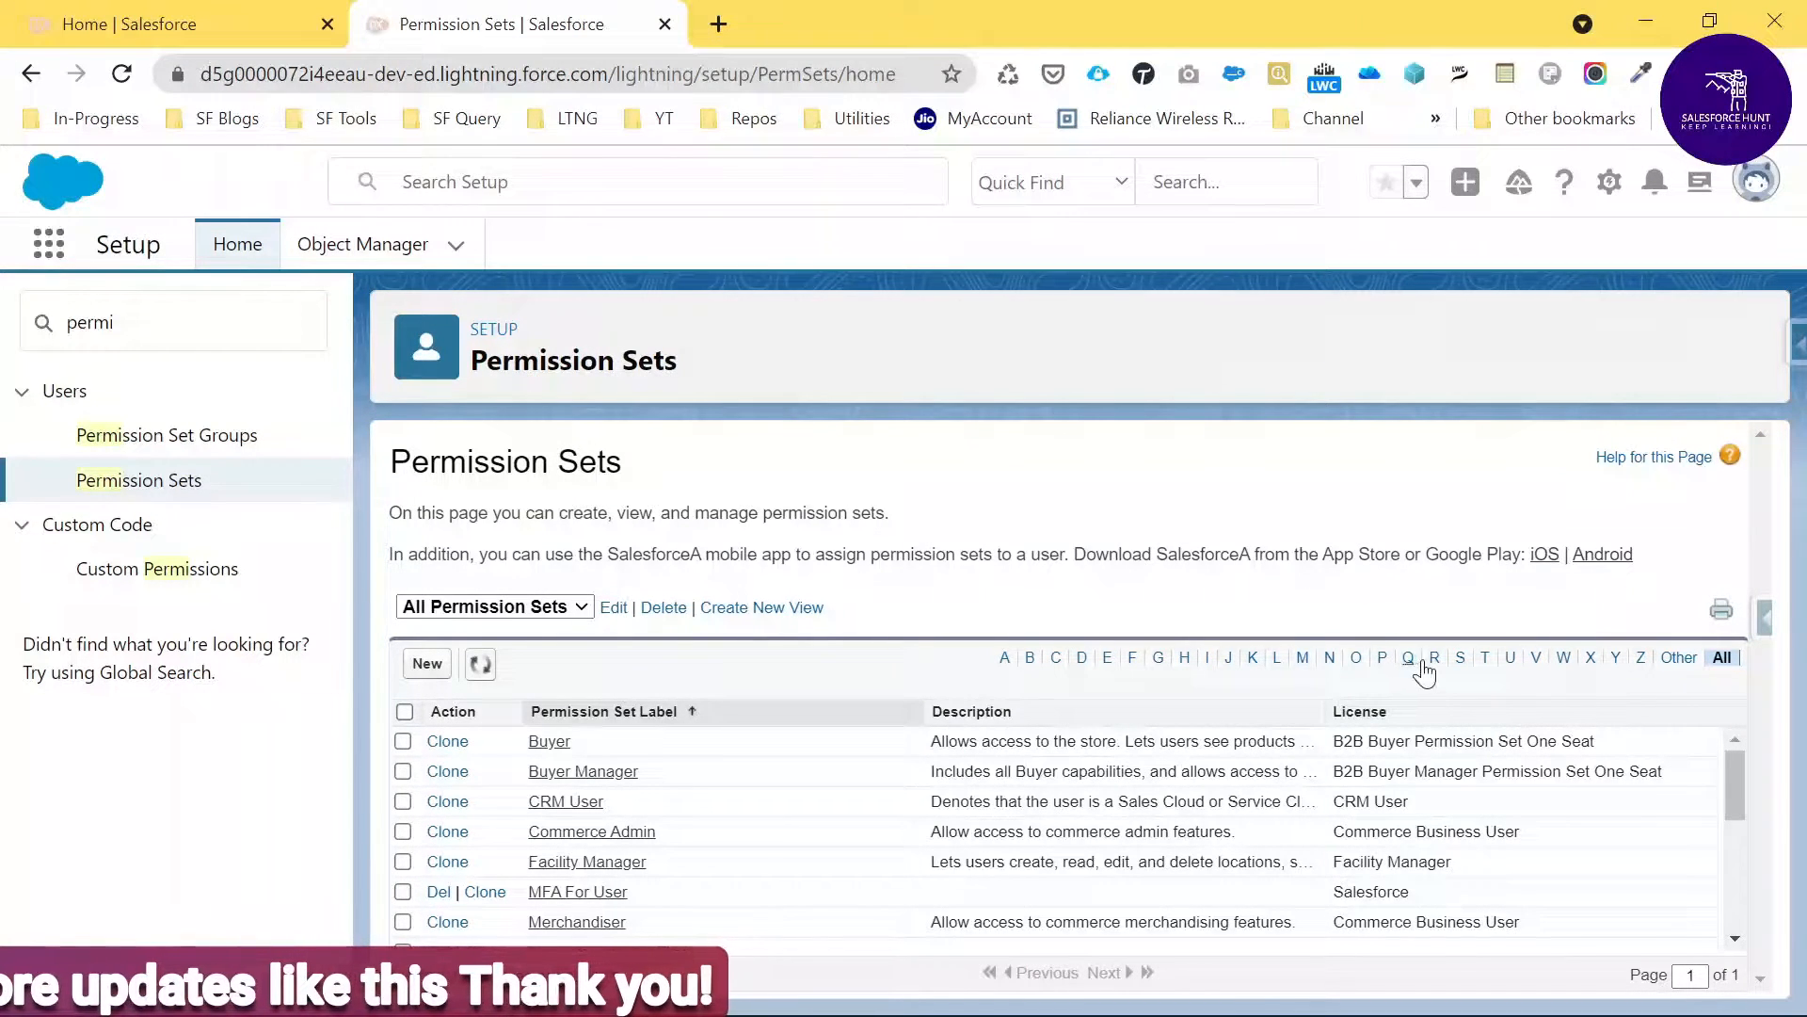
pyautogui.click(1303, 659)
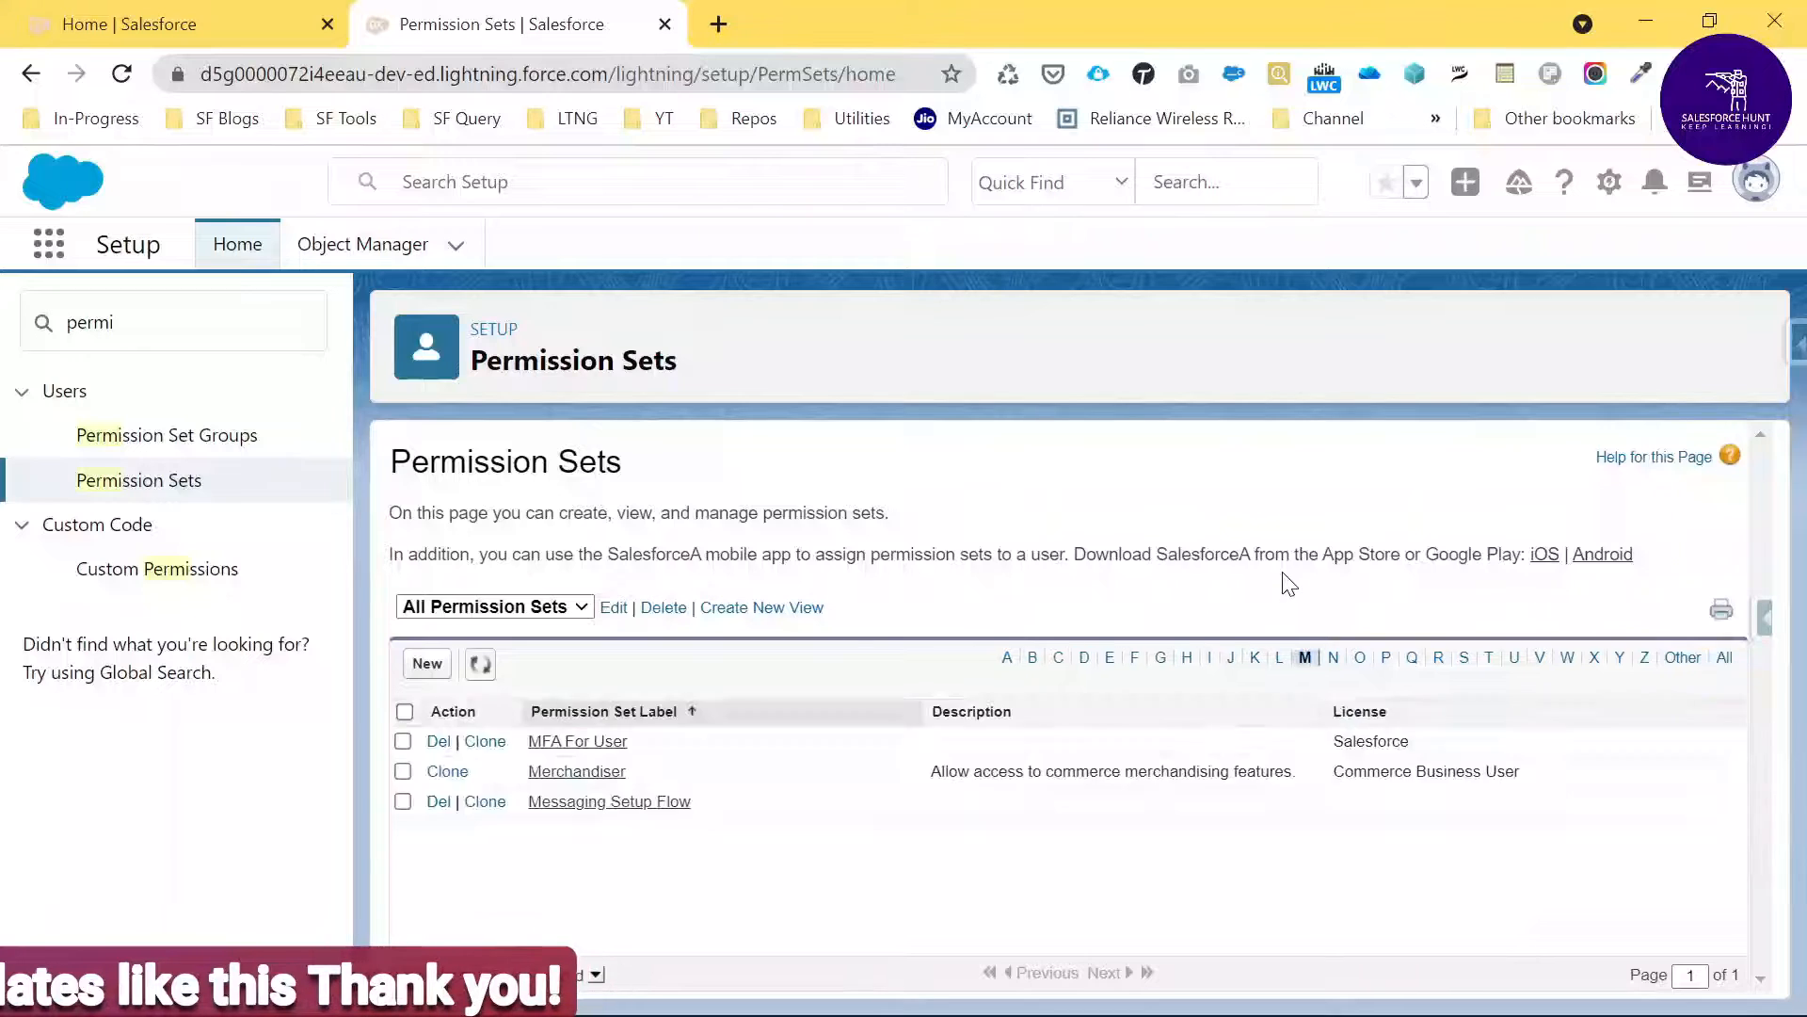
pyautogui.click(562, 743)
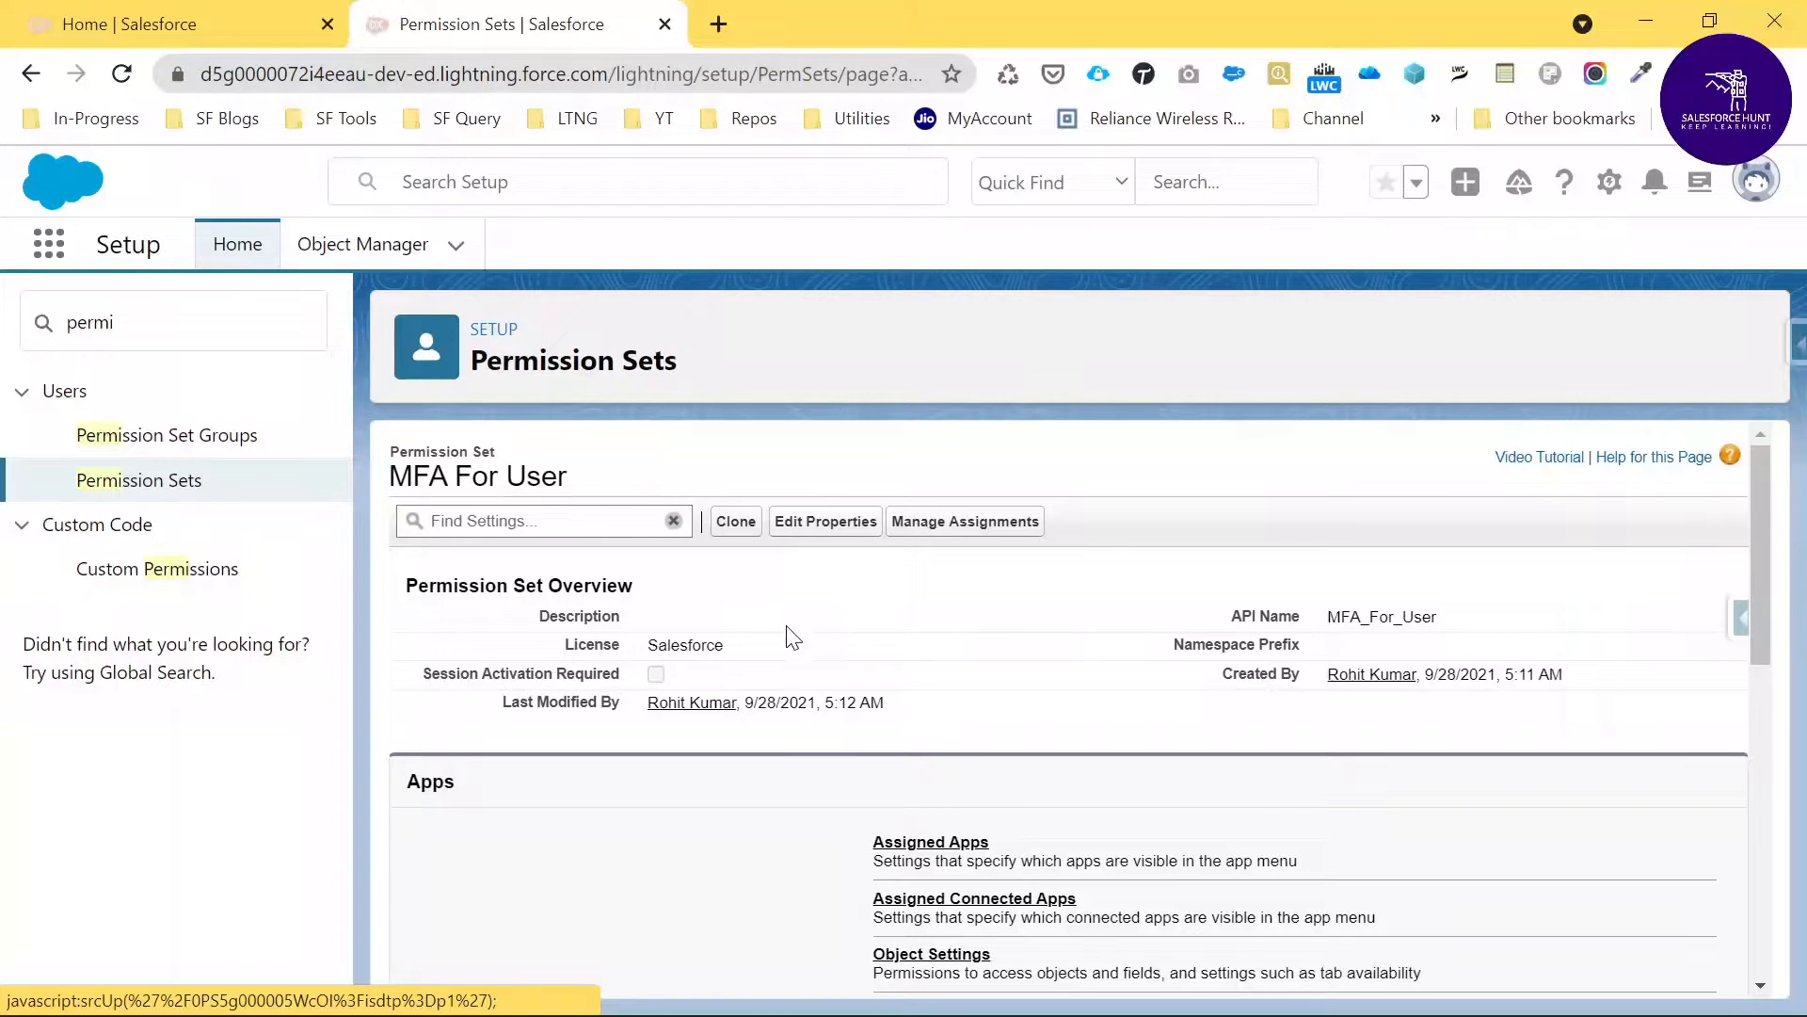
# Search MFA For User's system permissions for 'mult' and open Multi-Factor Authentication for User Interface Logins
pyautogui.scroll(-9, 913, 735)
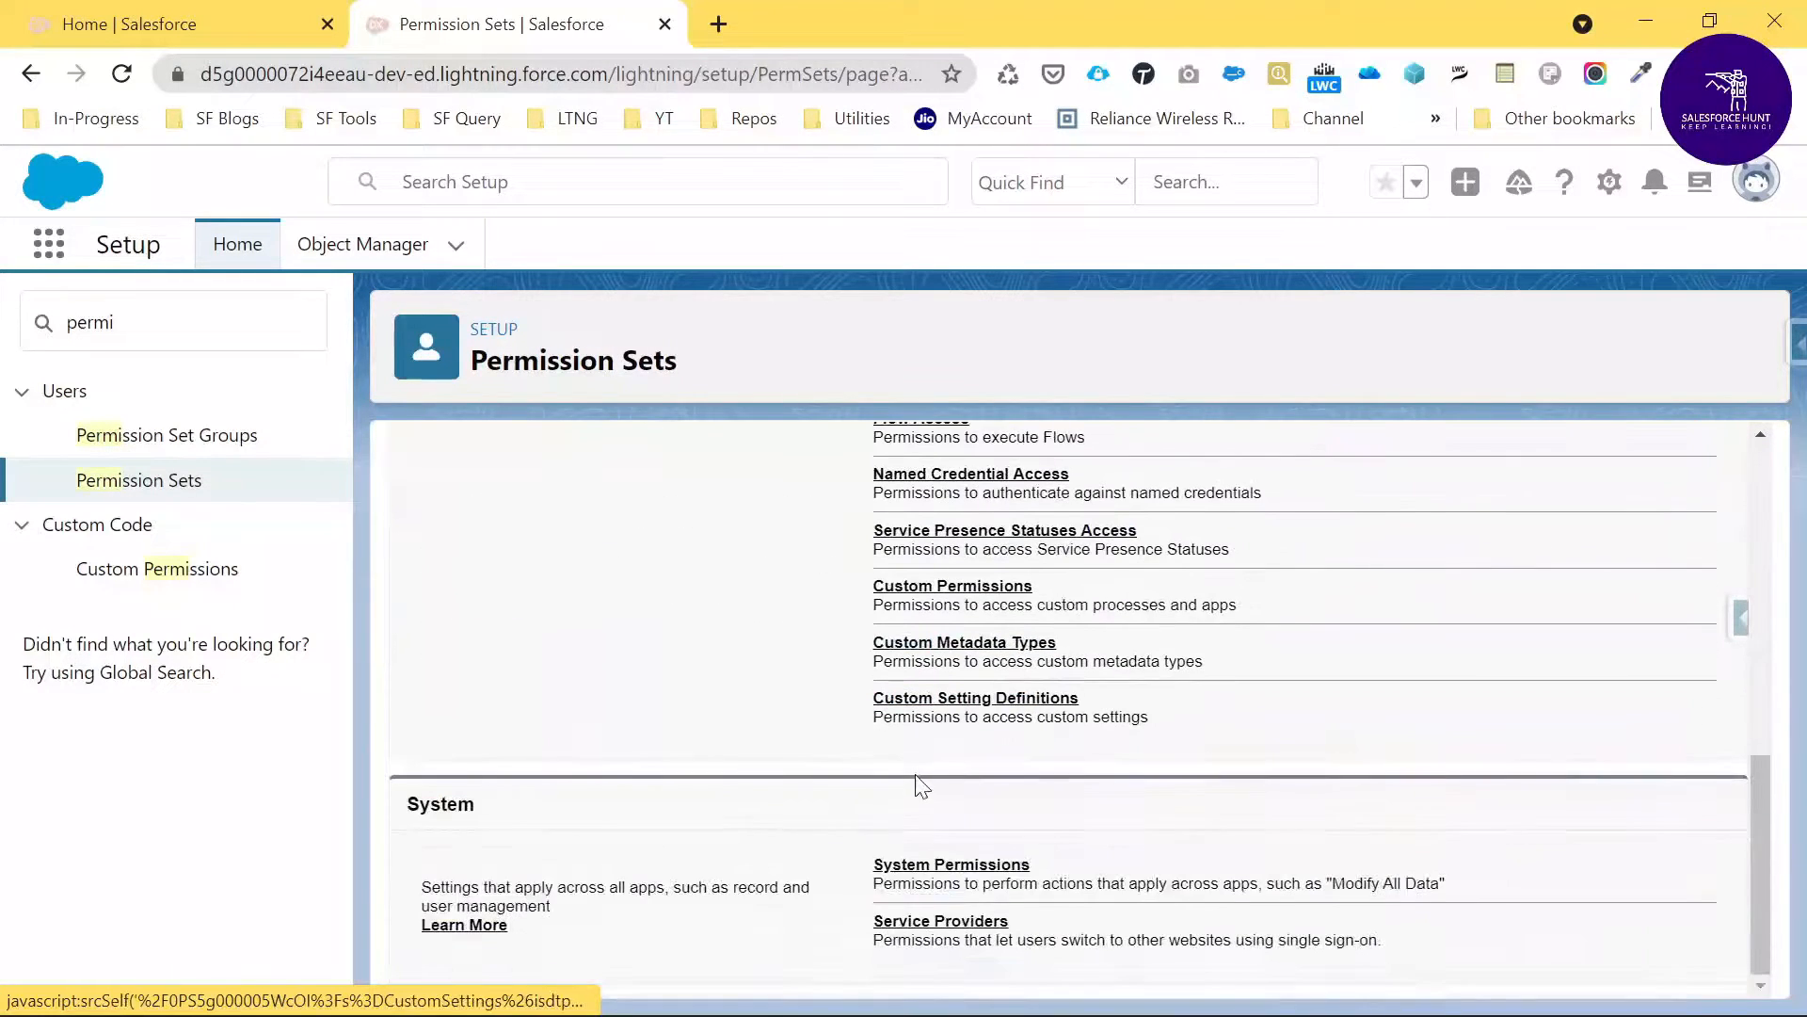
pyautogui.click(937, 866)
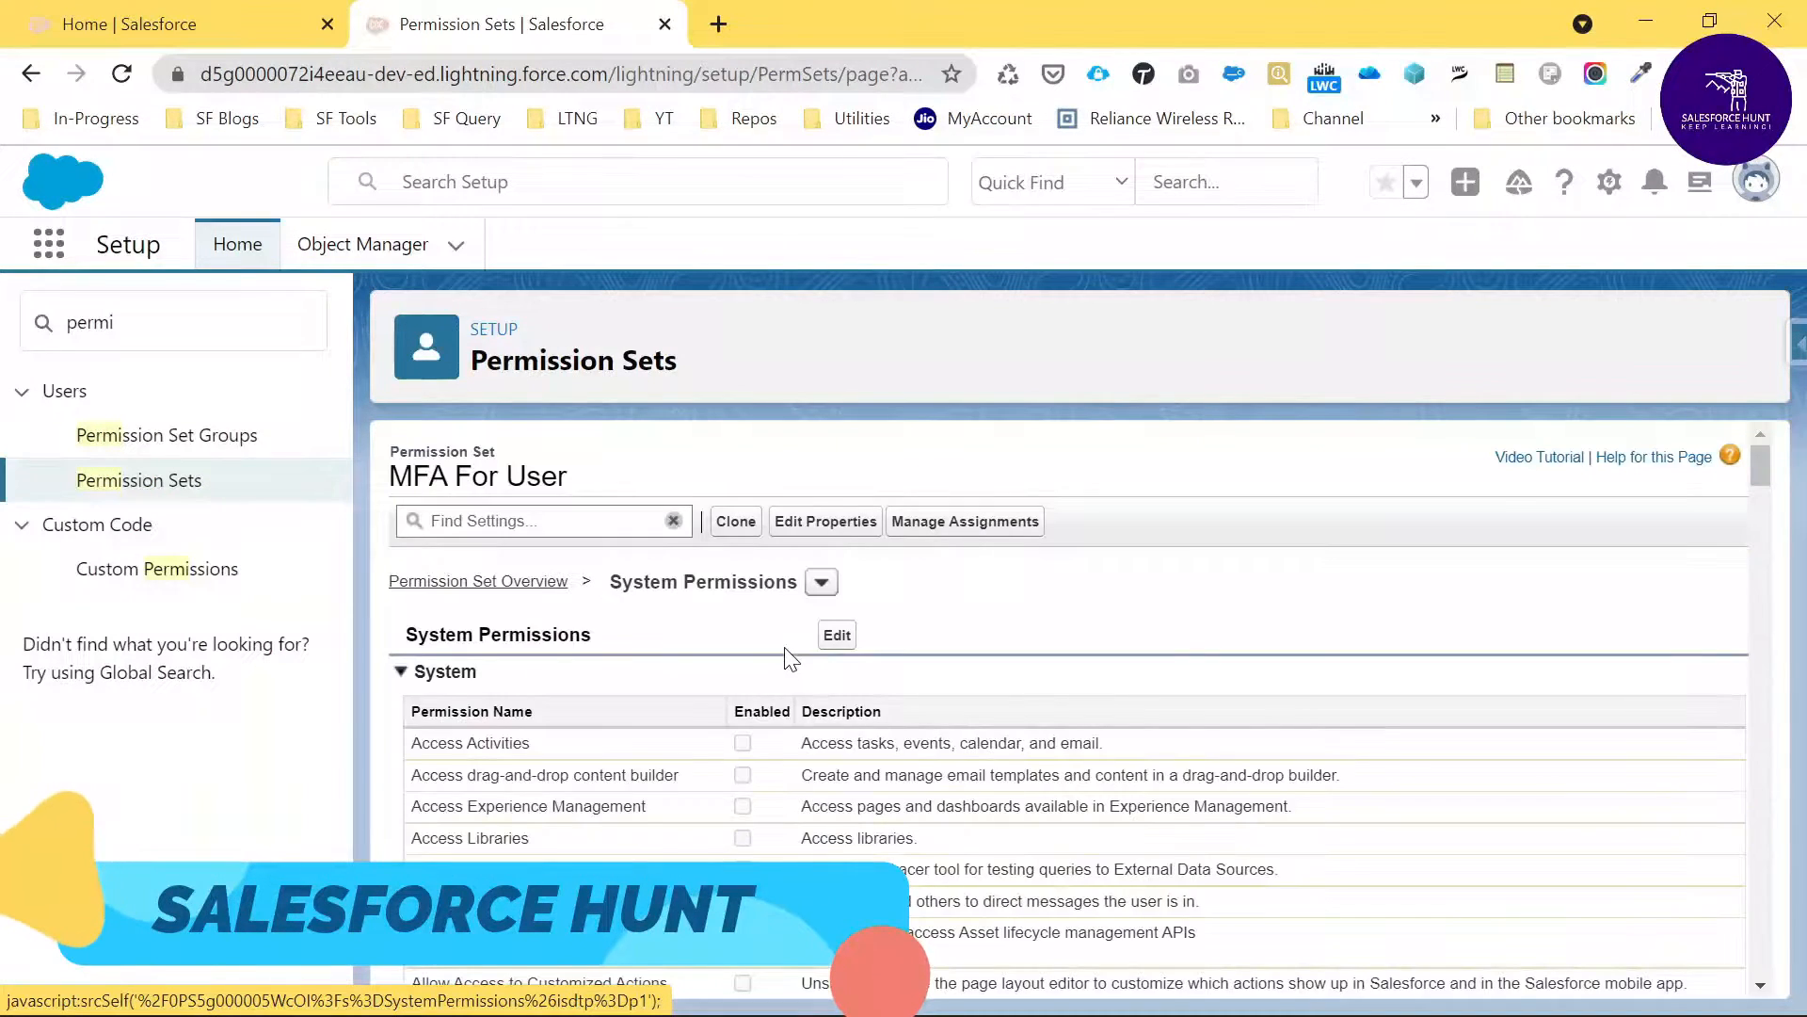
pyautogui.click(537, 521)
pyautogui.write('multi')
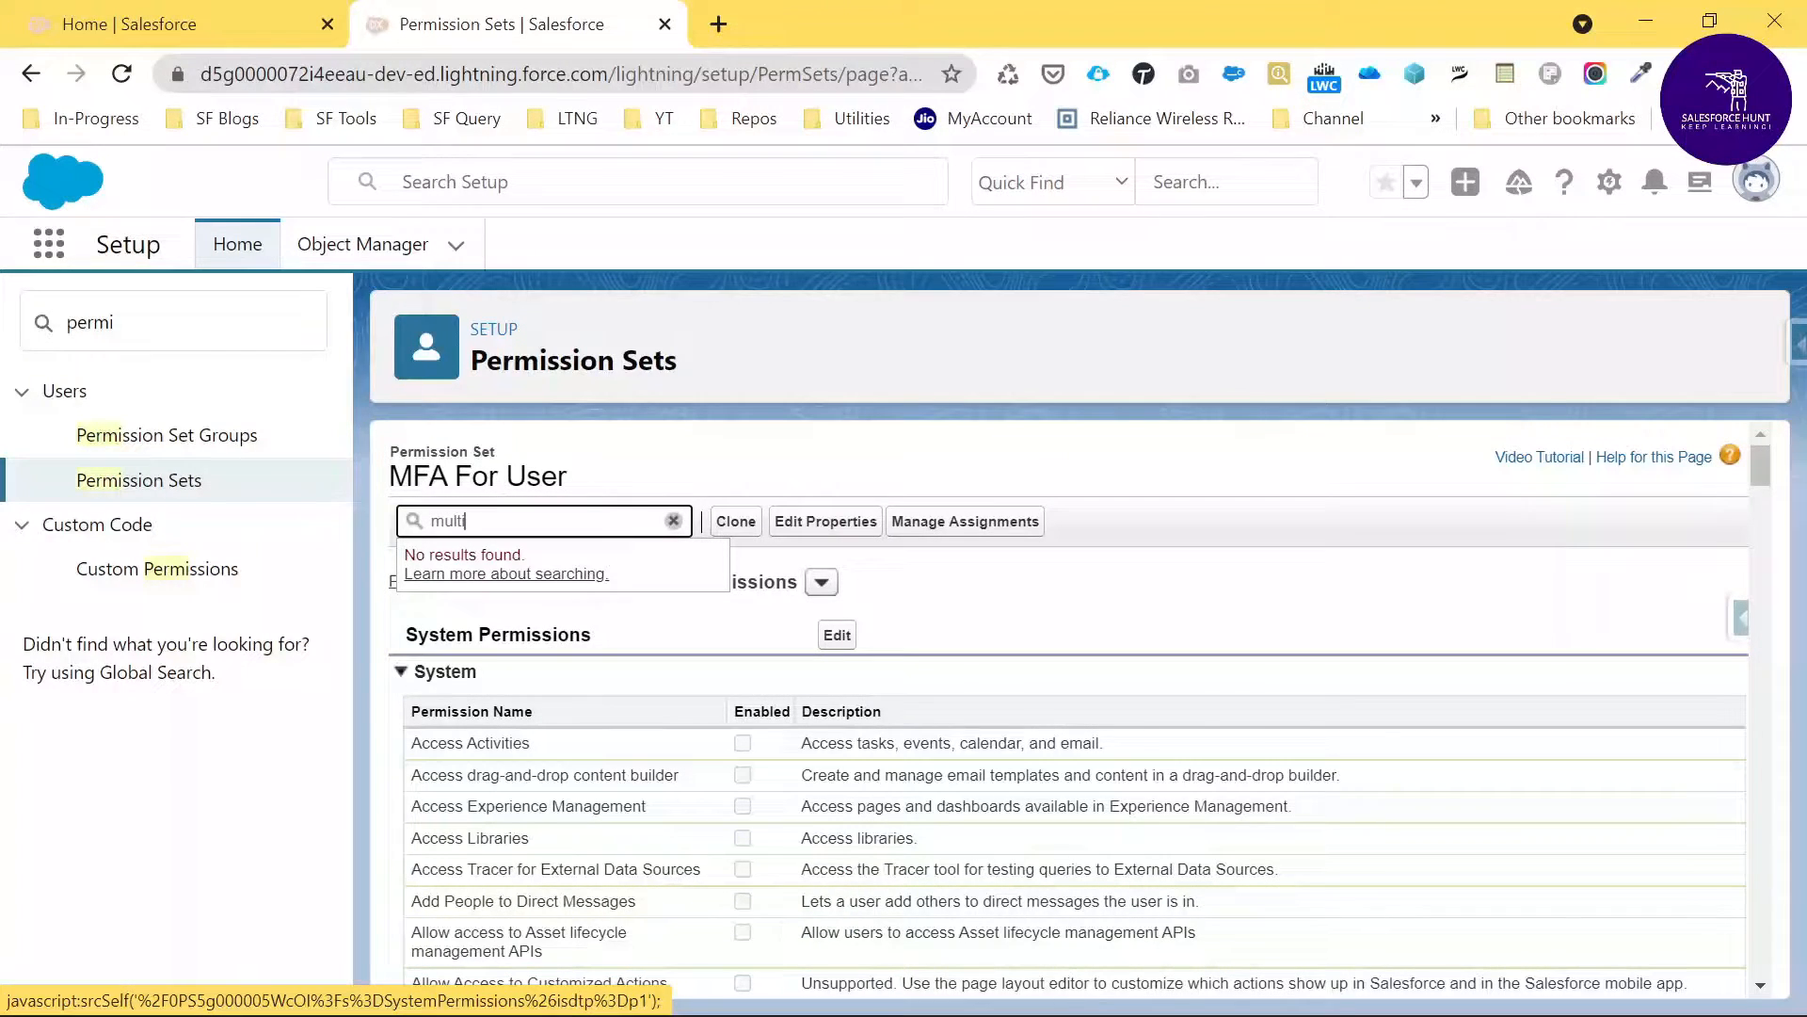
pyautogui.press('BackSpace')
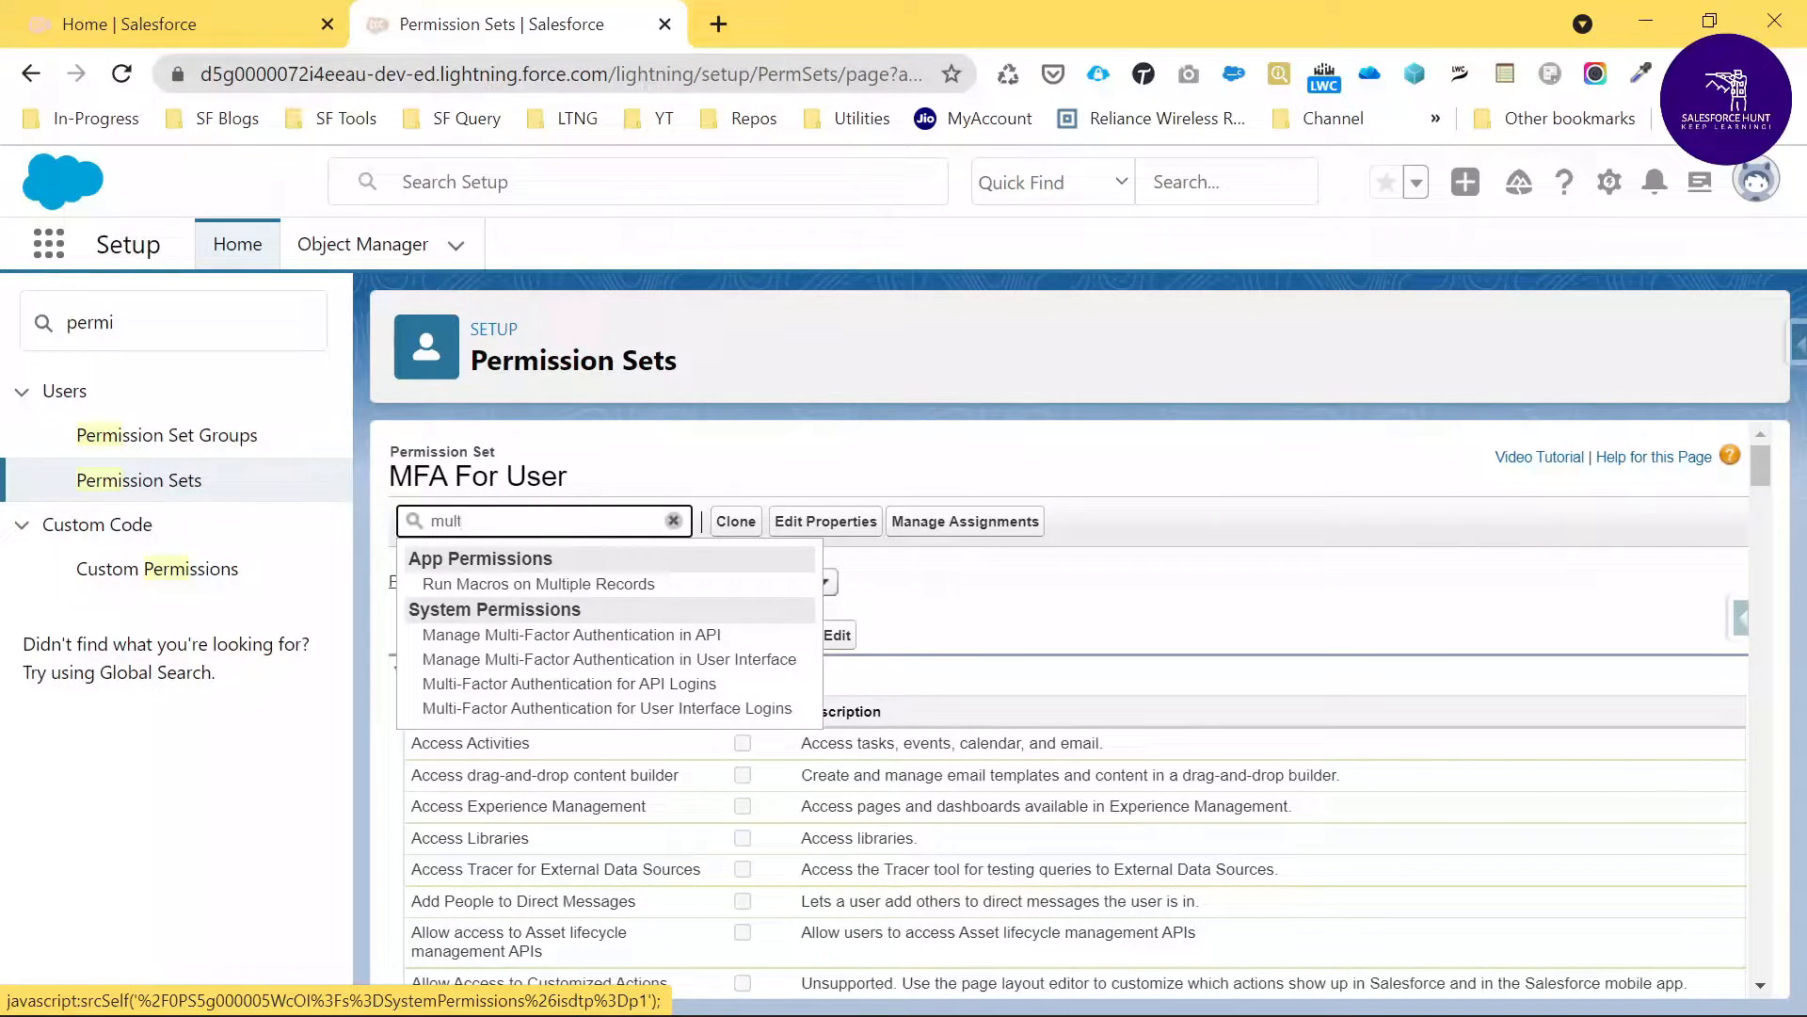
pyautogui.click(572, 713)
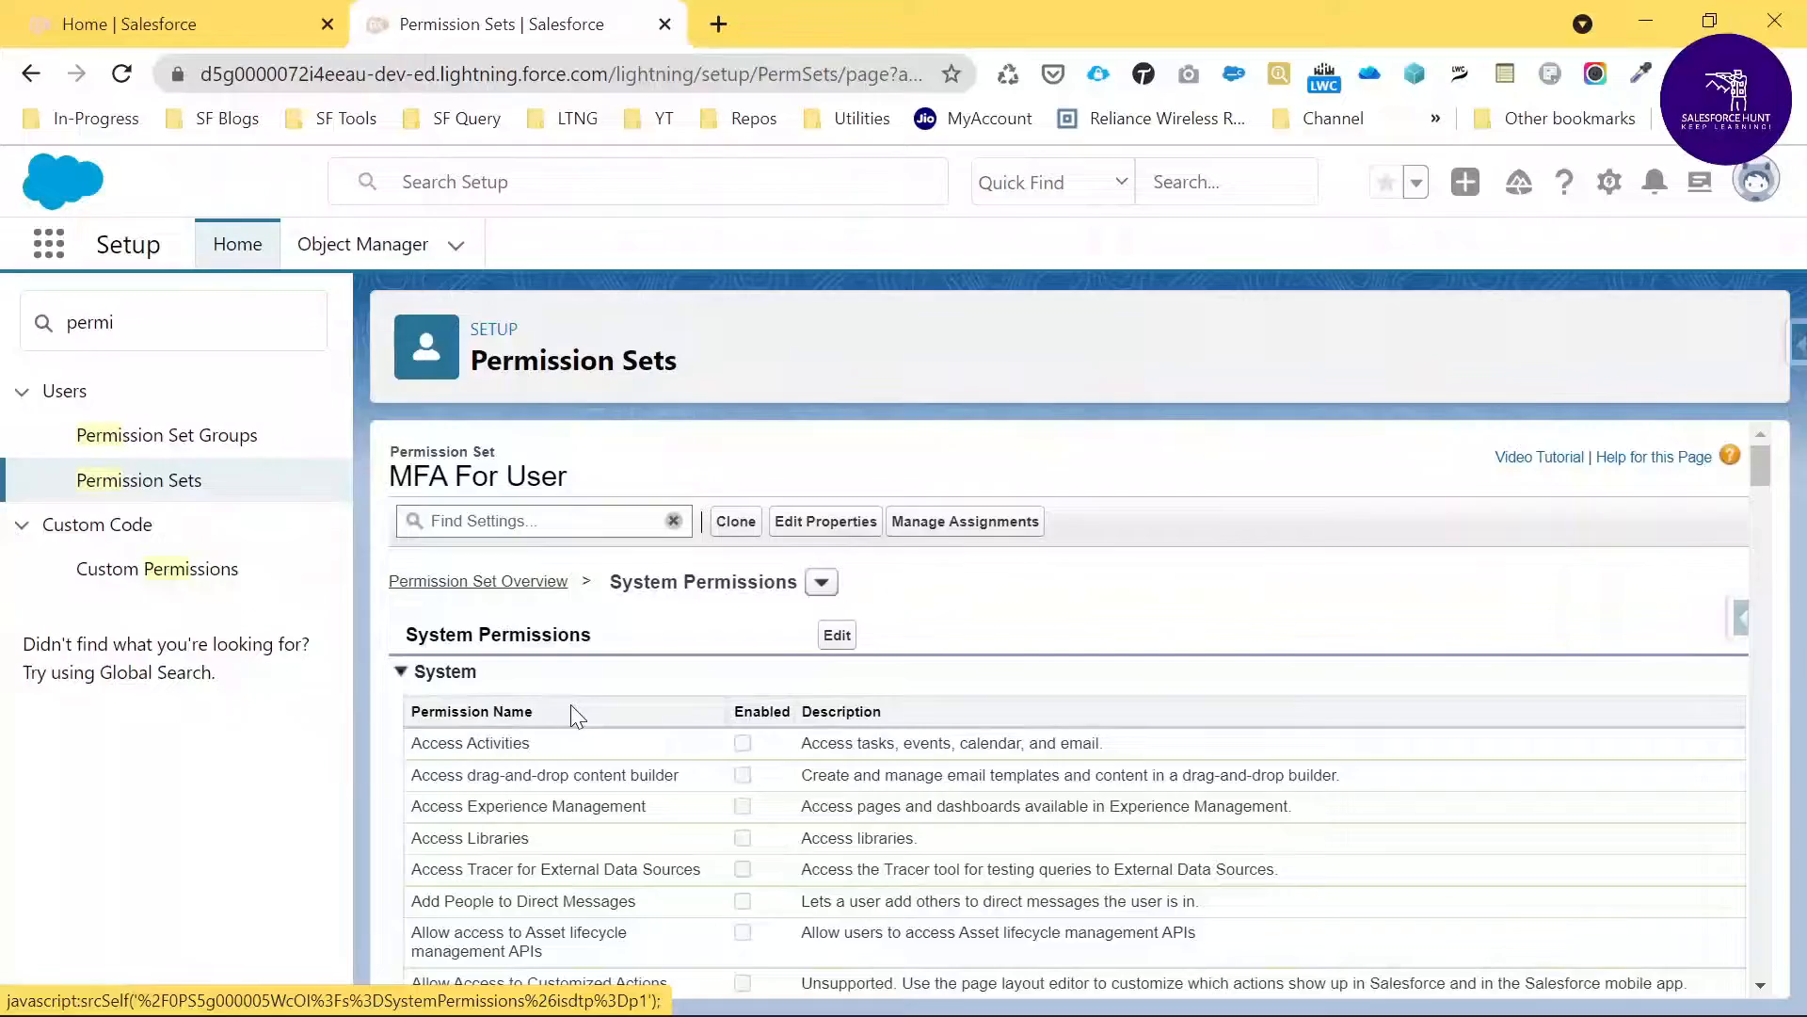
pyautogui.scroll(2, 634, 695)
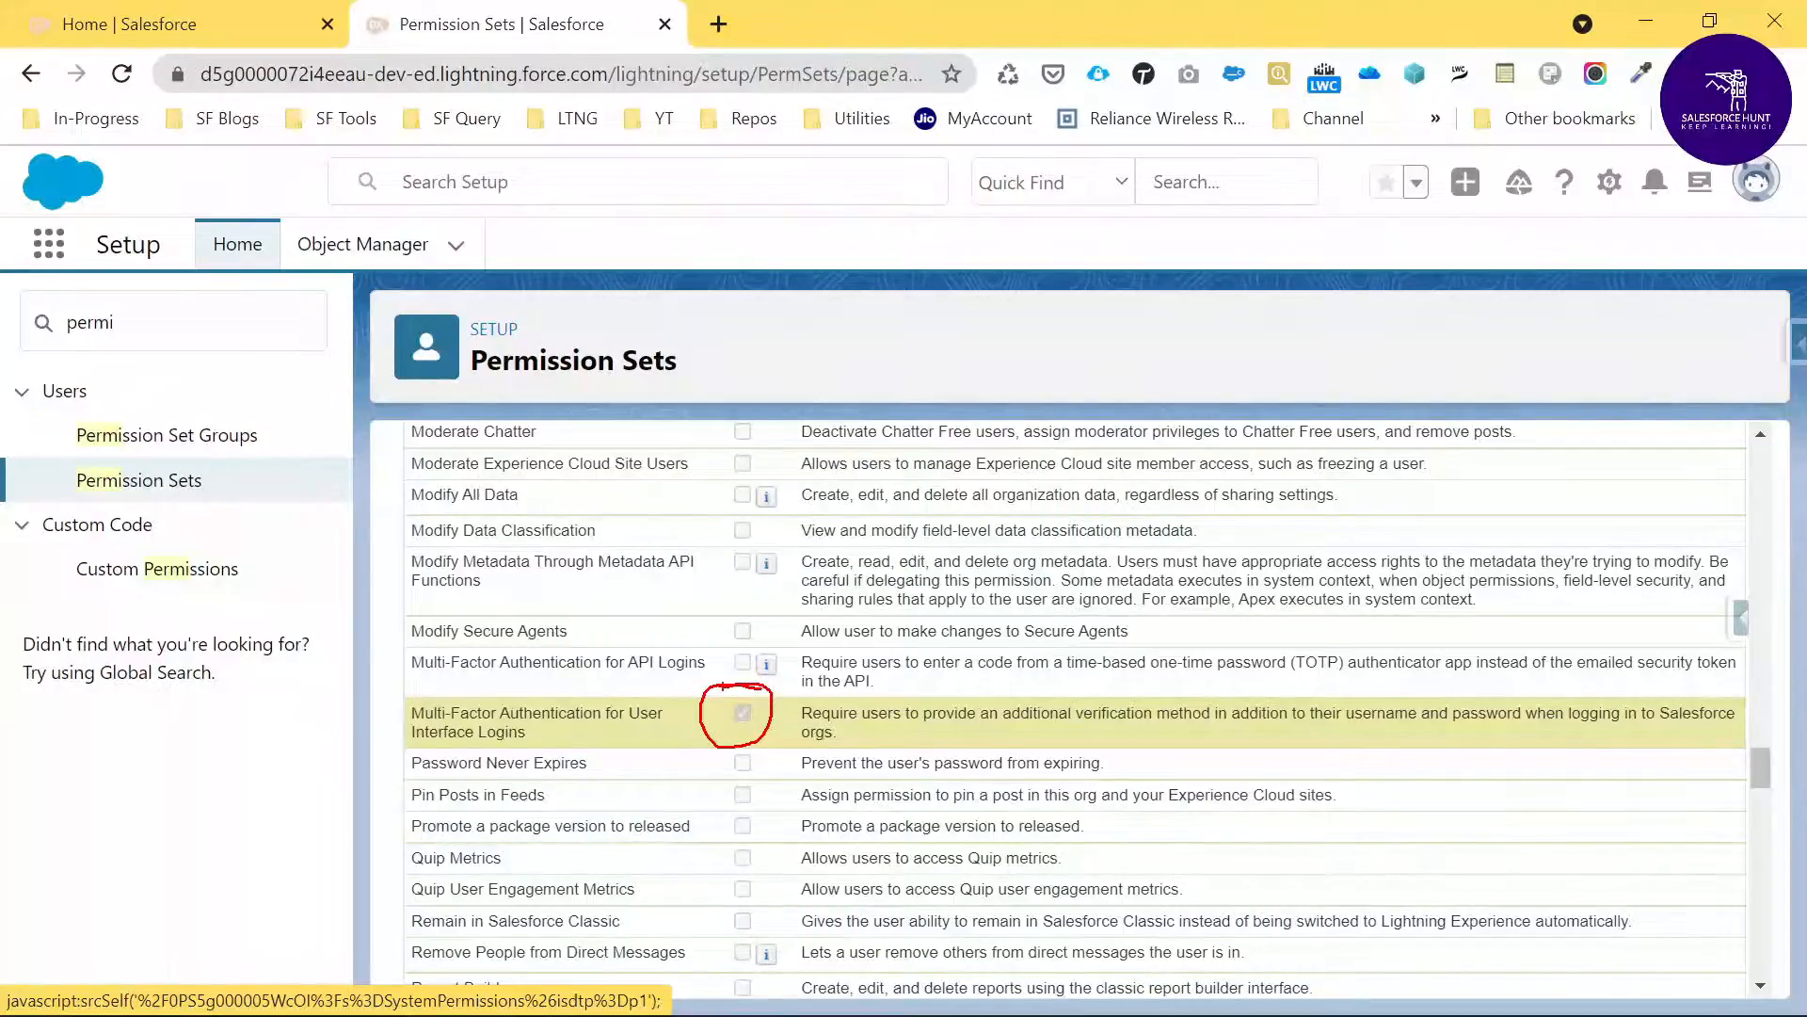
pyautogui.scroll(10, 1074, 706)
pyautogui.scroll(10, 929, 686)
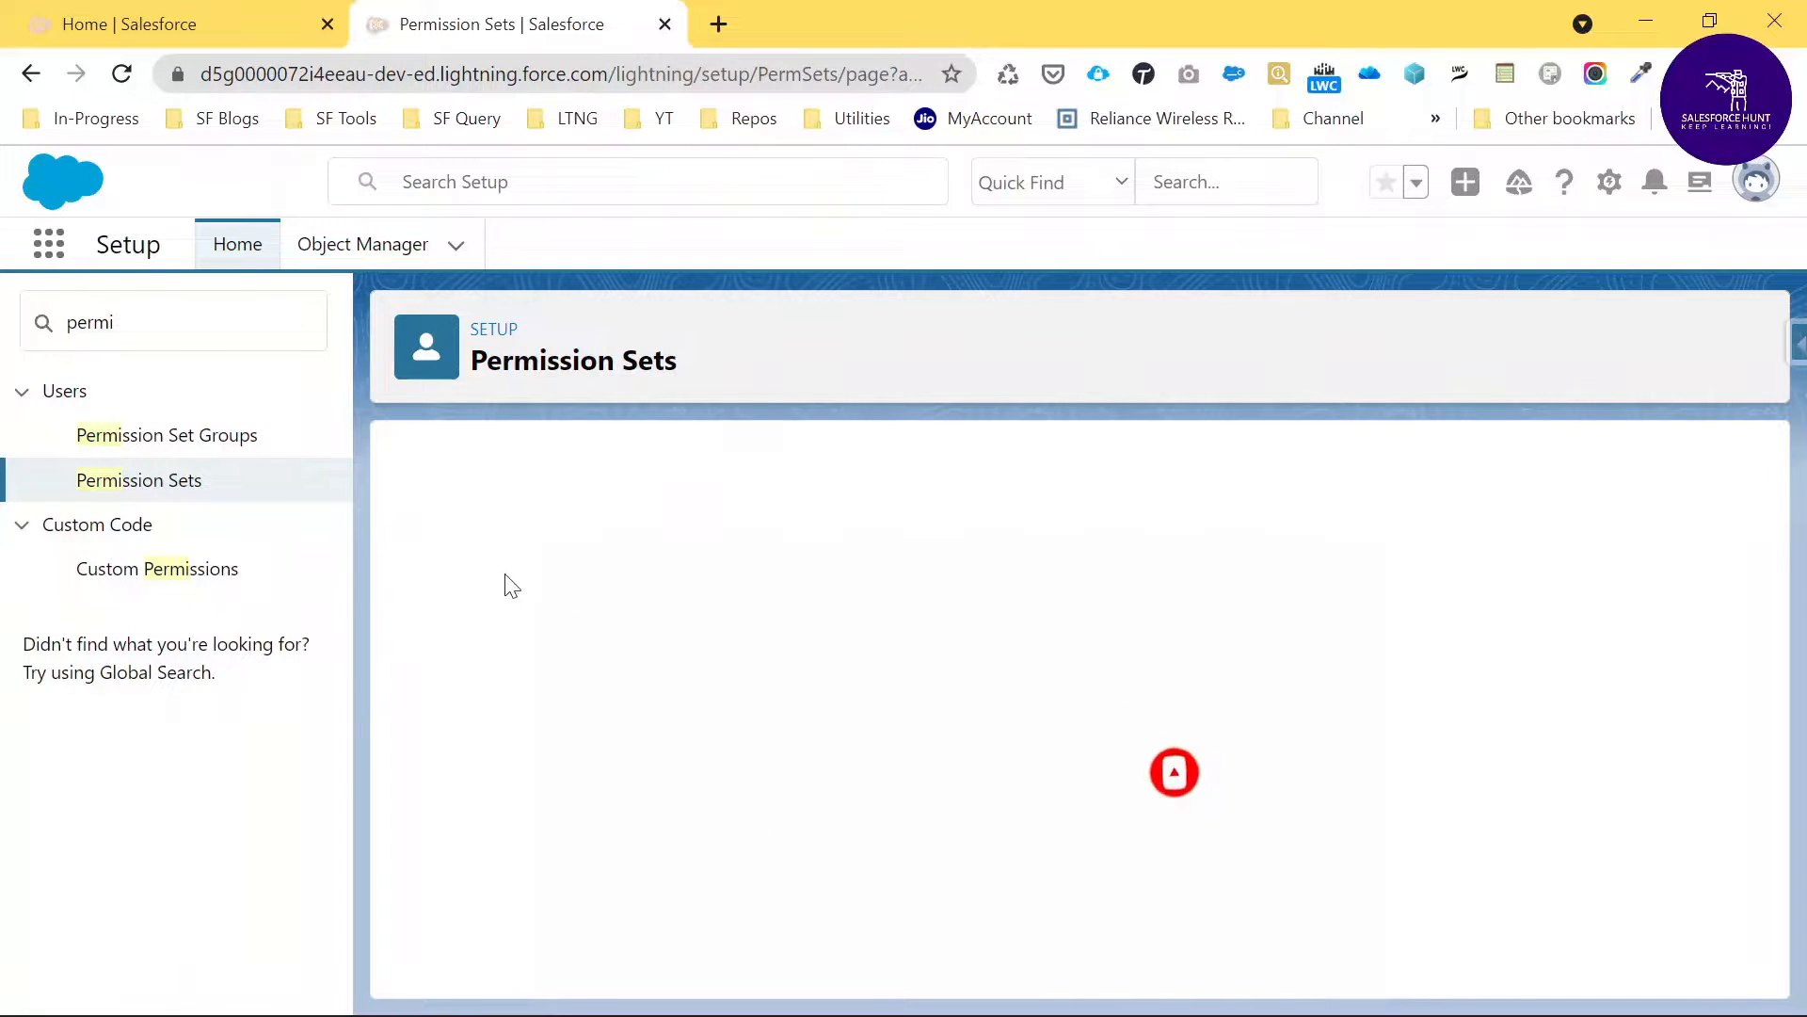
# List the users assigned to MFA For User, then close the unused Home browser tab
pyautogui.click(220, 481)
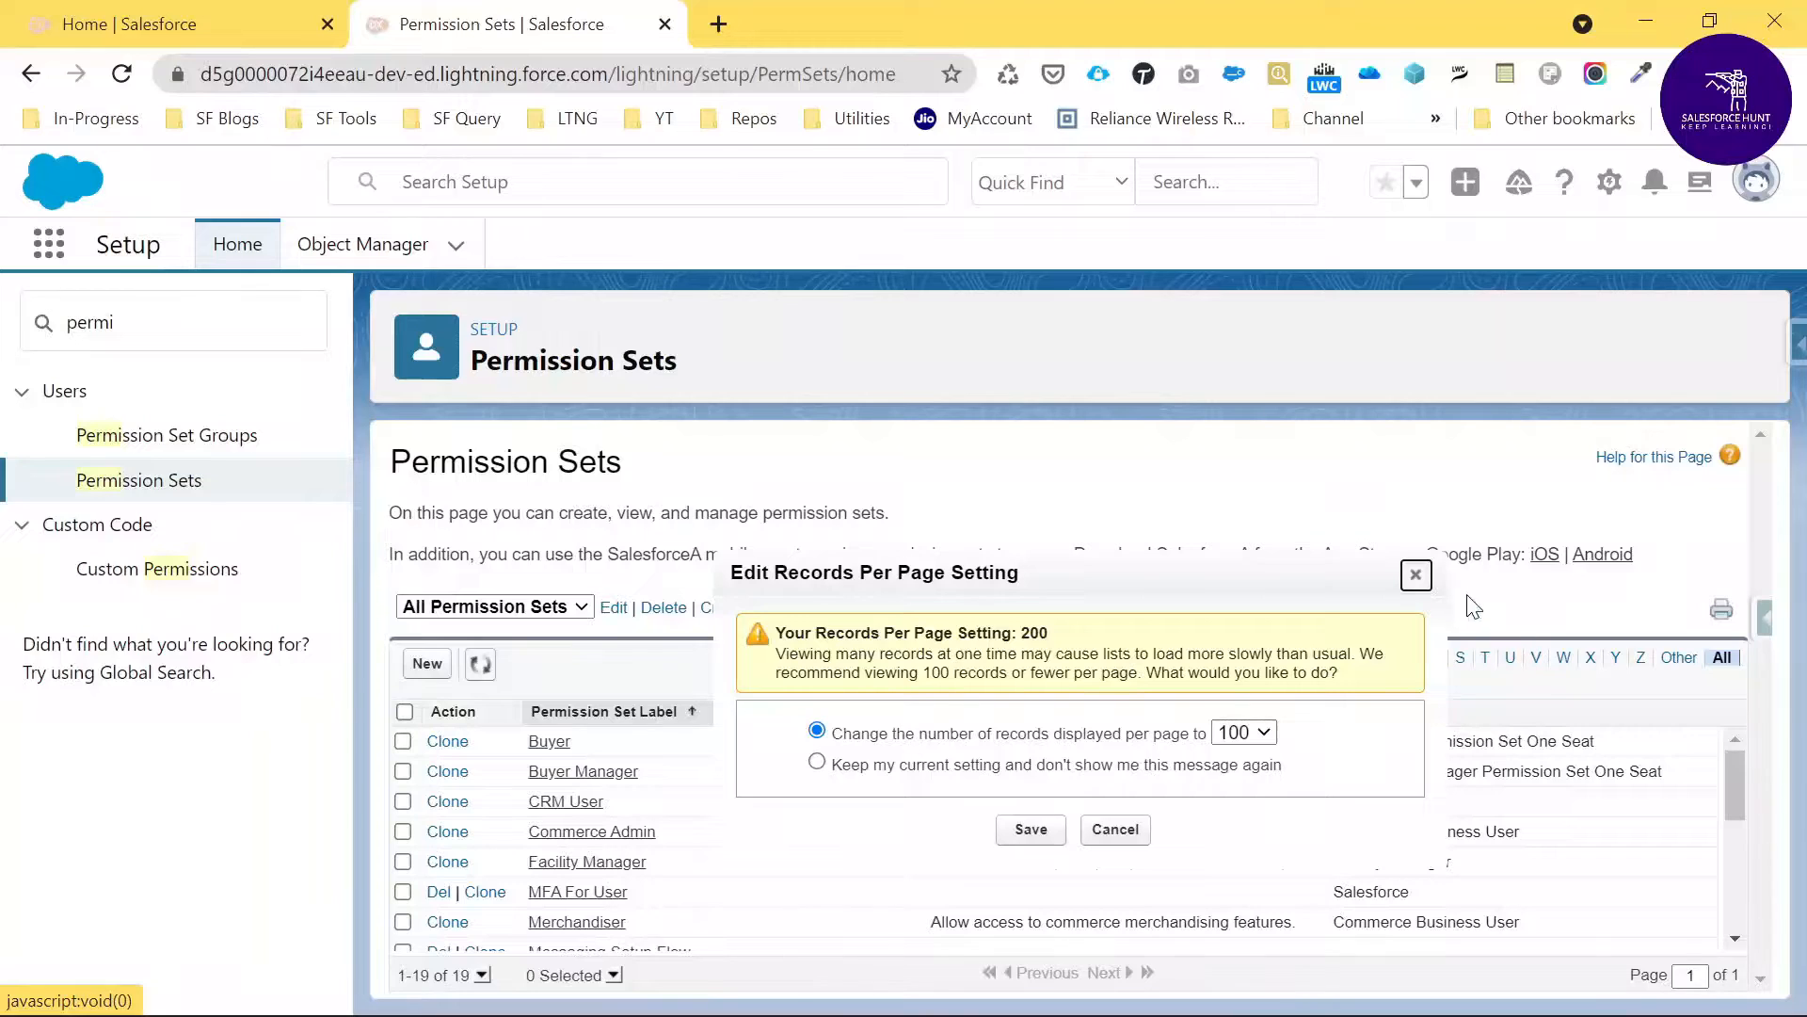
pyautogui.click(1416, 574)
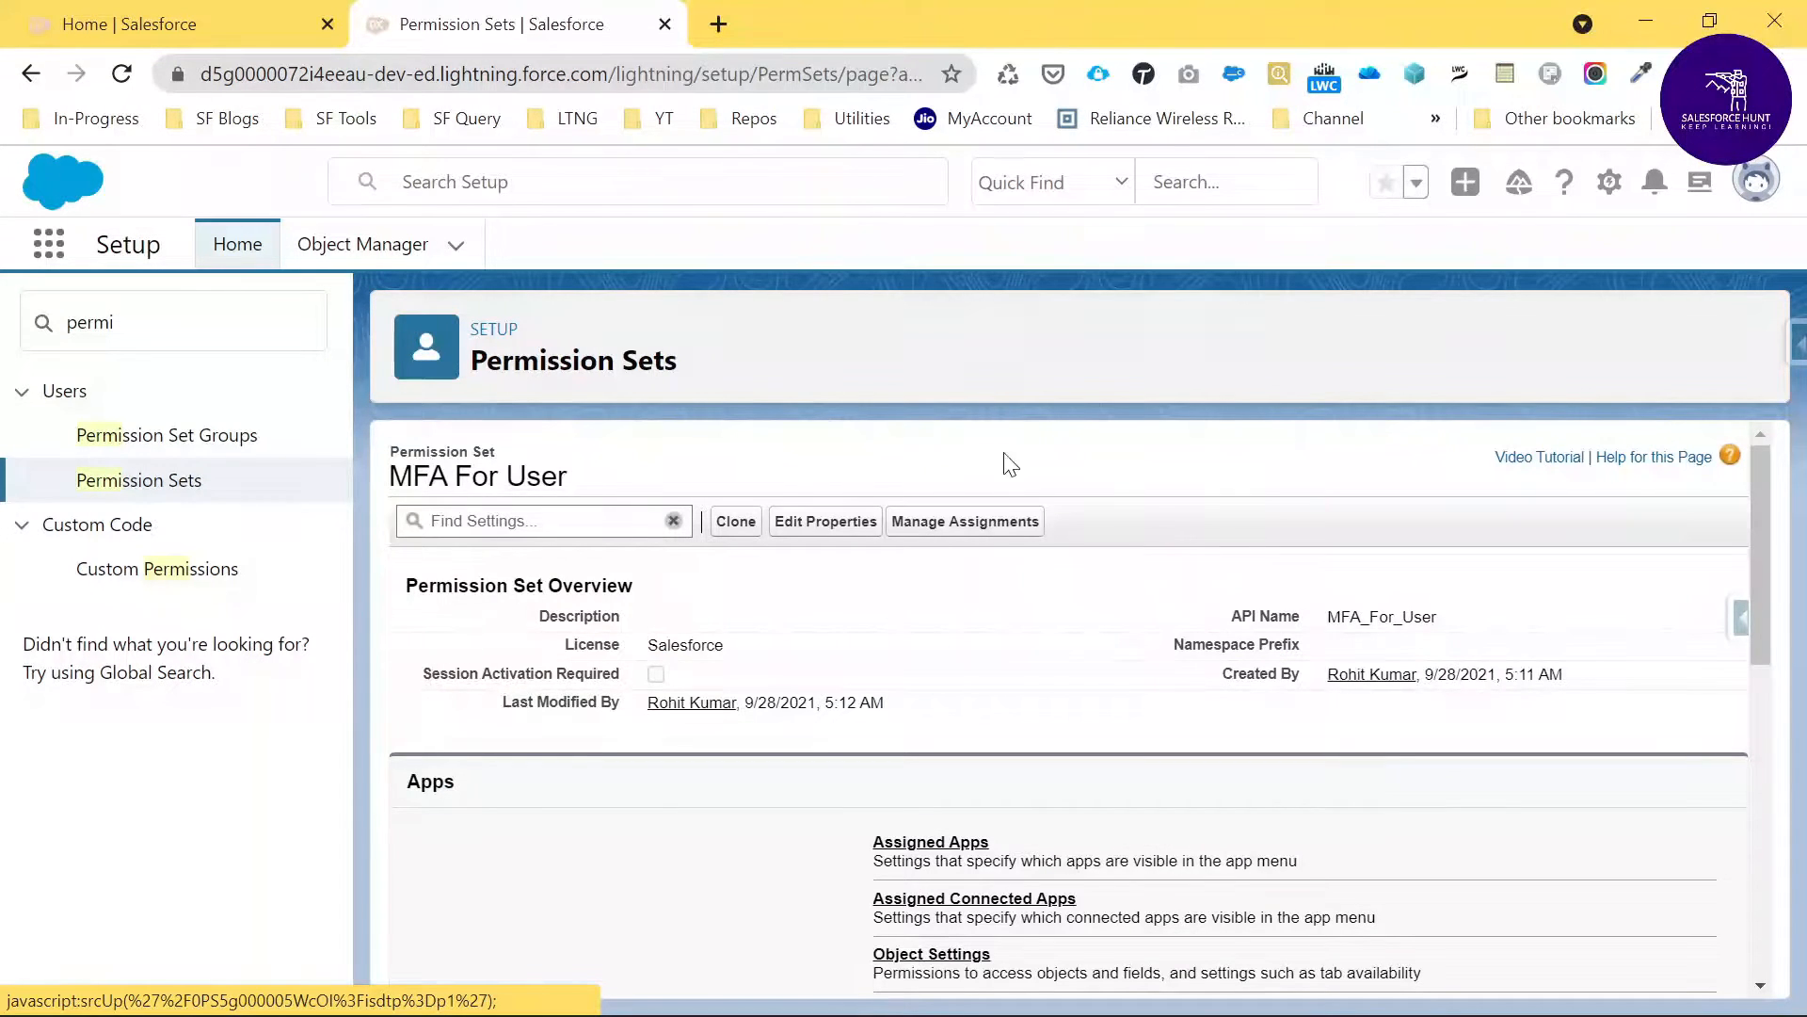
pyautogui.click(998, 527)
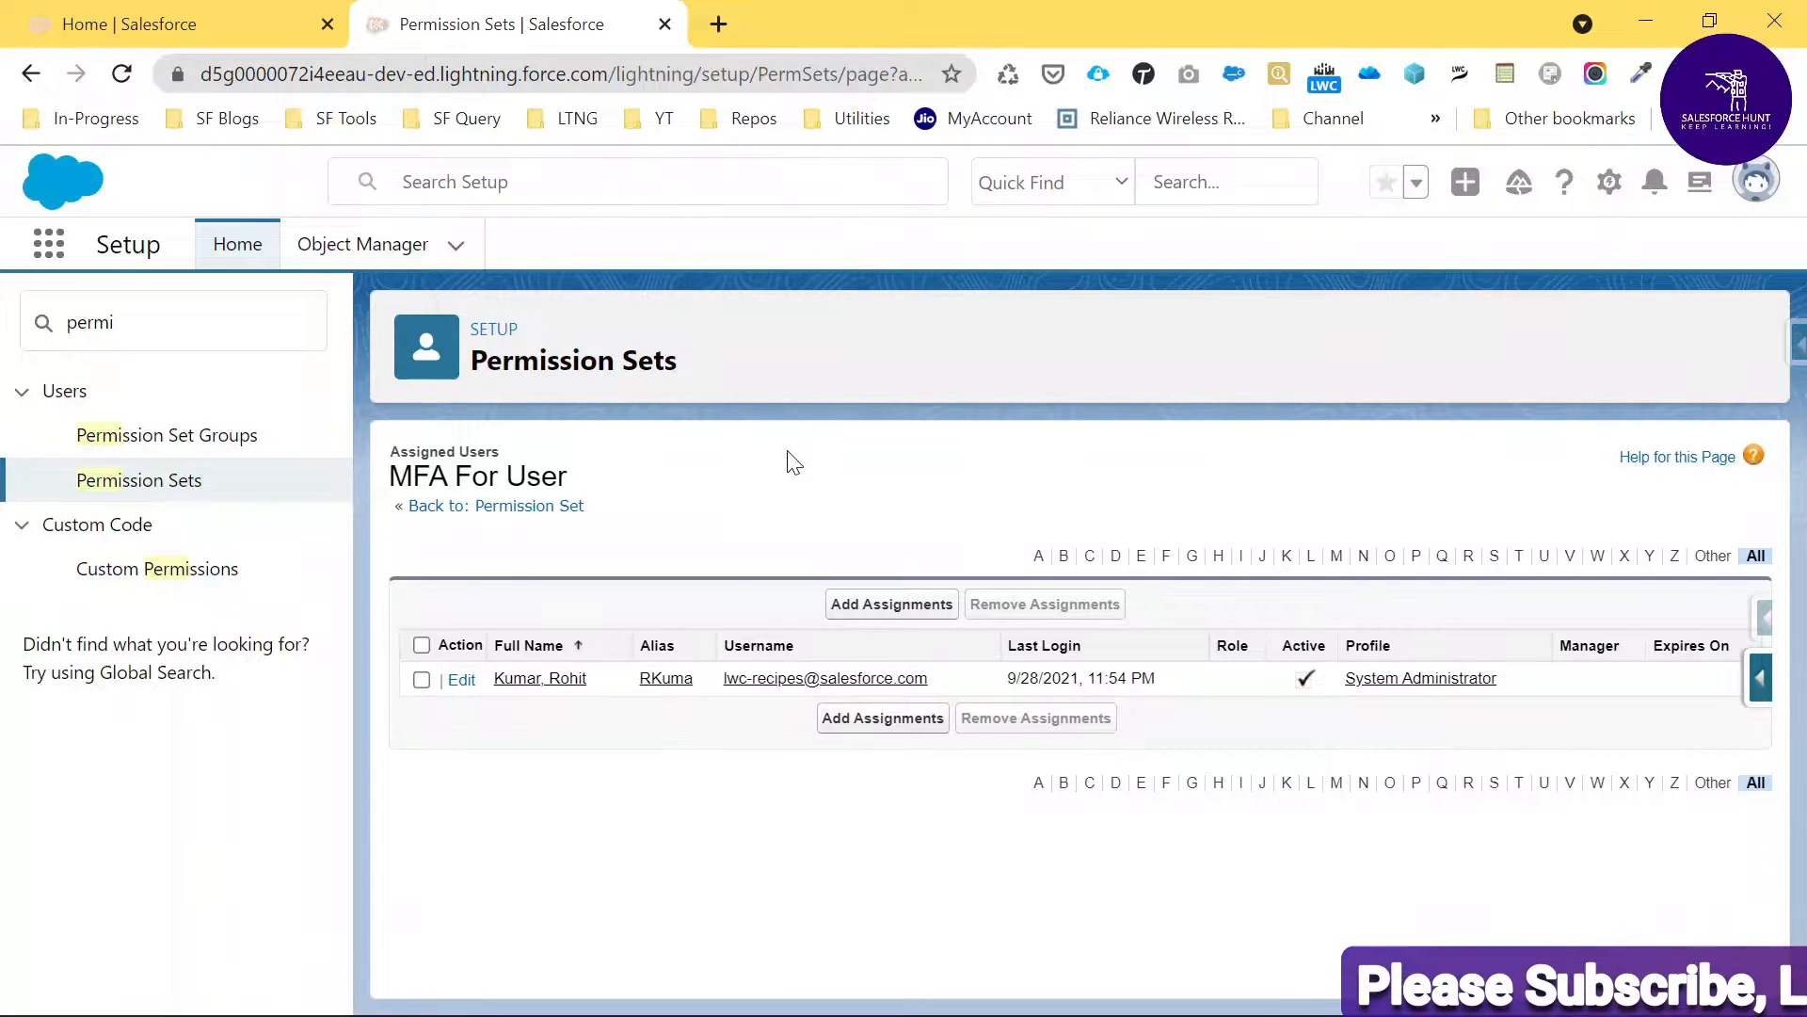
pyautogui.middleClick(243, 19)
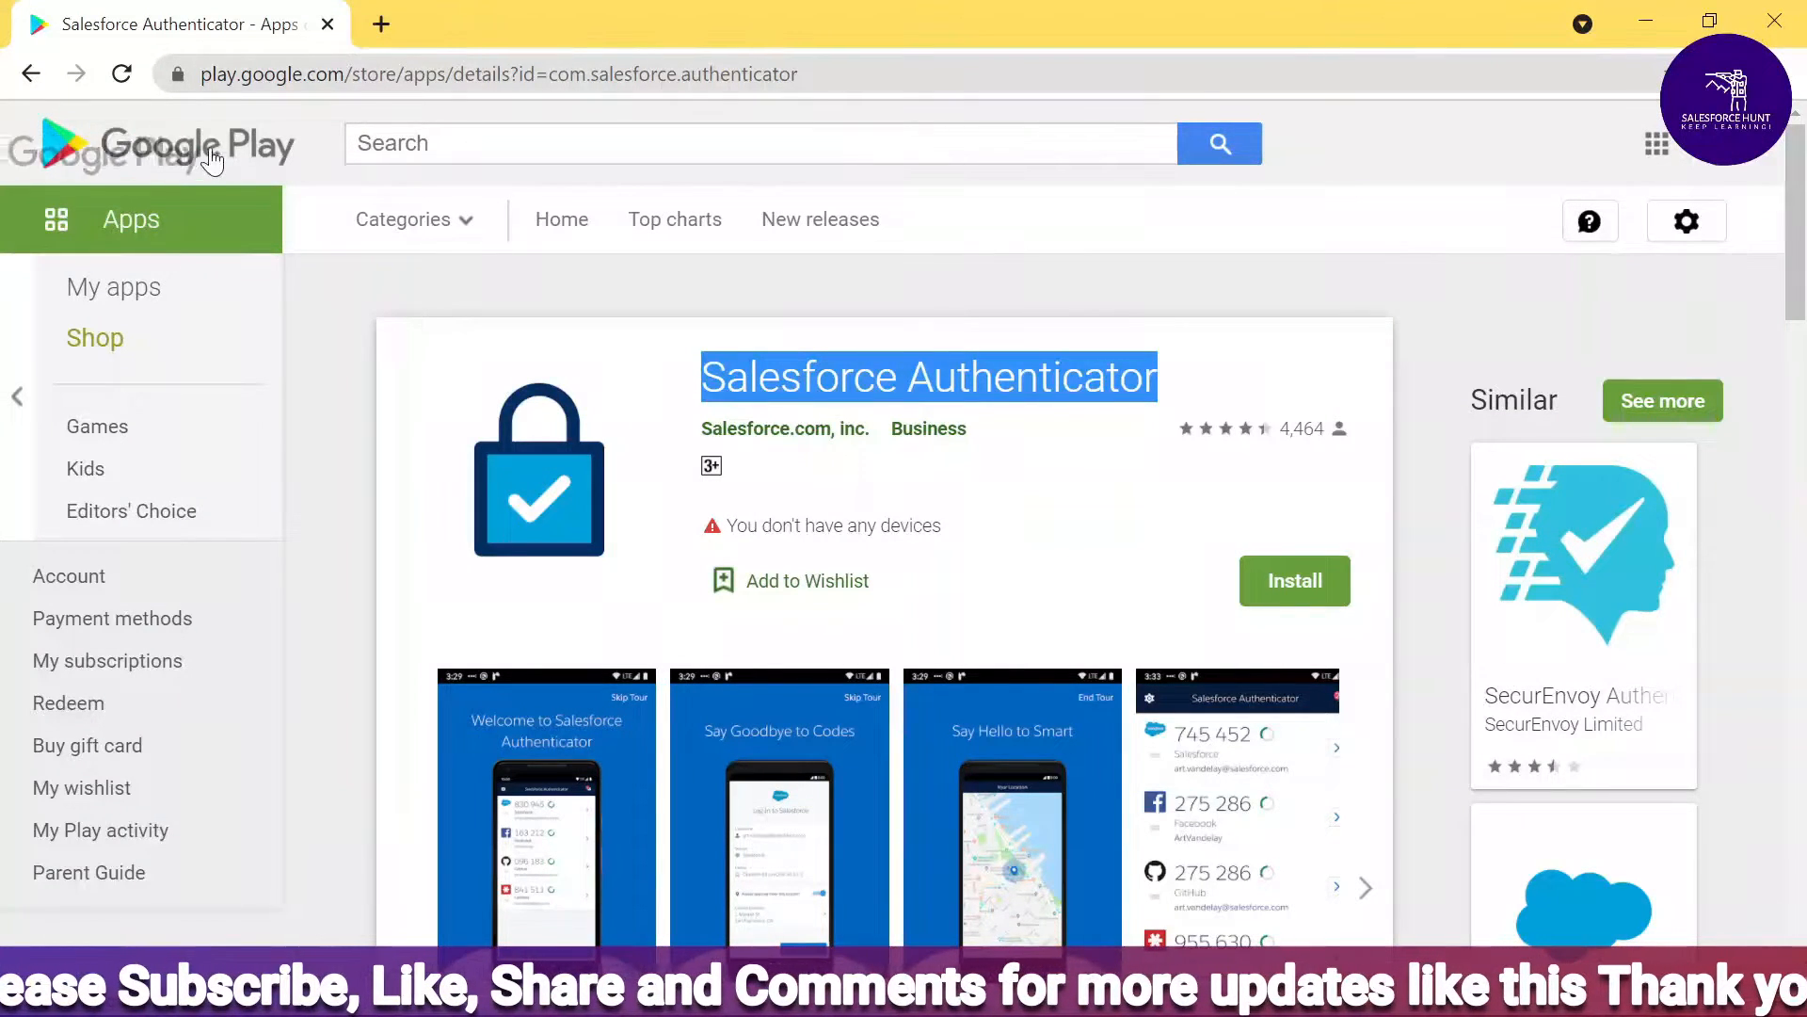
pyautogui.click(1097, 335)
pyautogui.moveTo(1221, 407); pyautogui.dragTo(726, 378)
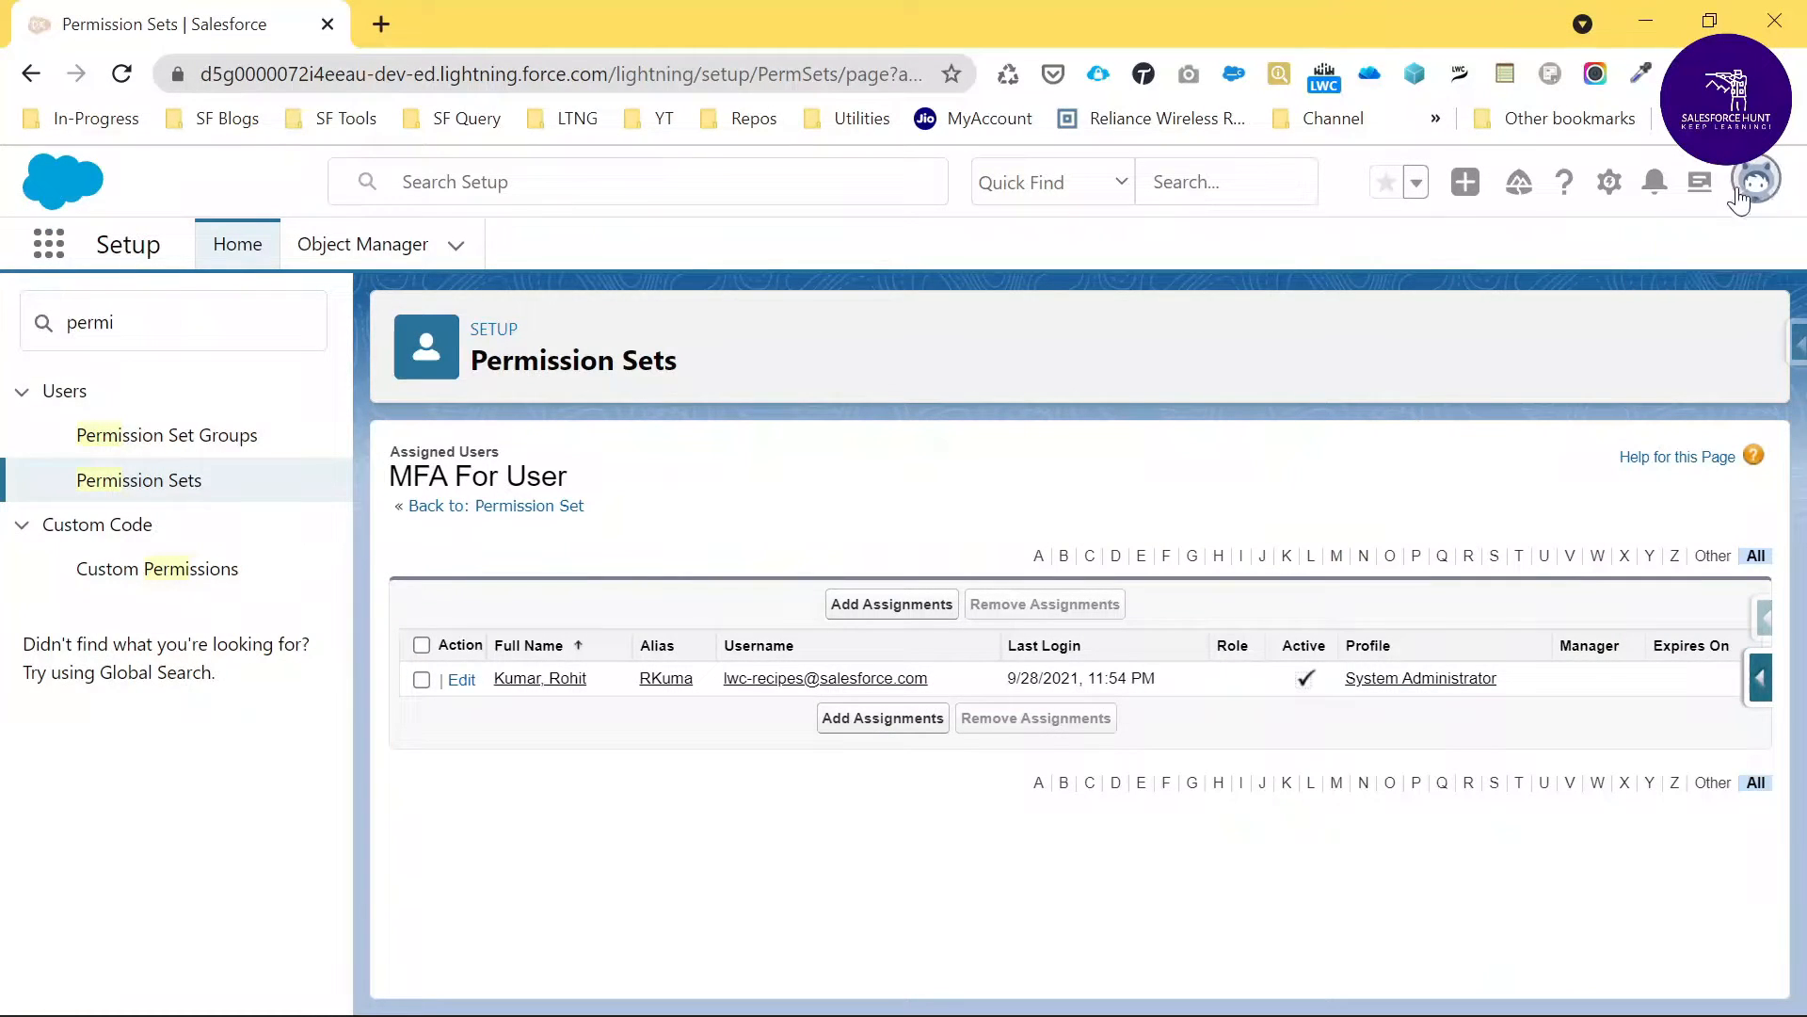
# Log out from the profile panel and sign back in with the account password
pyautogui.click(1751, 189)
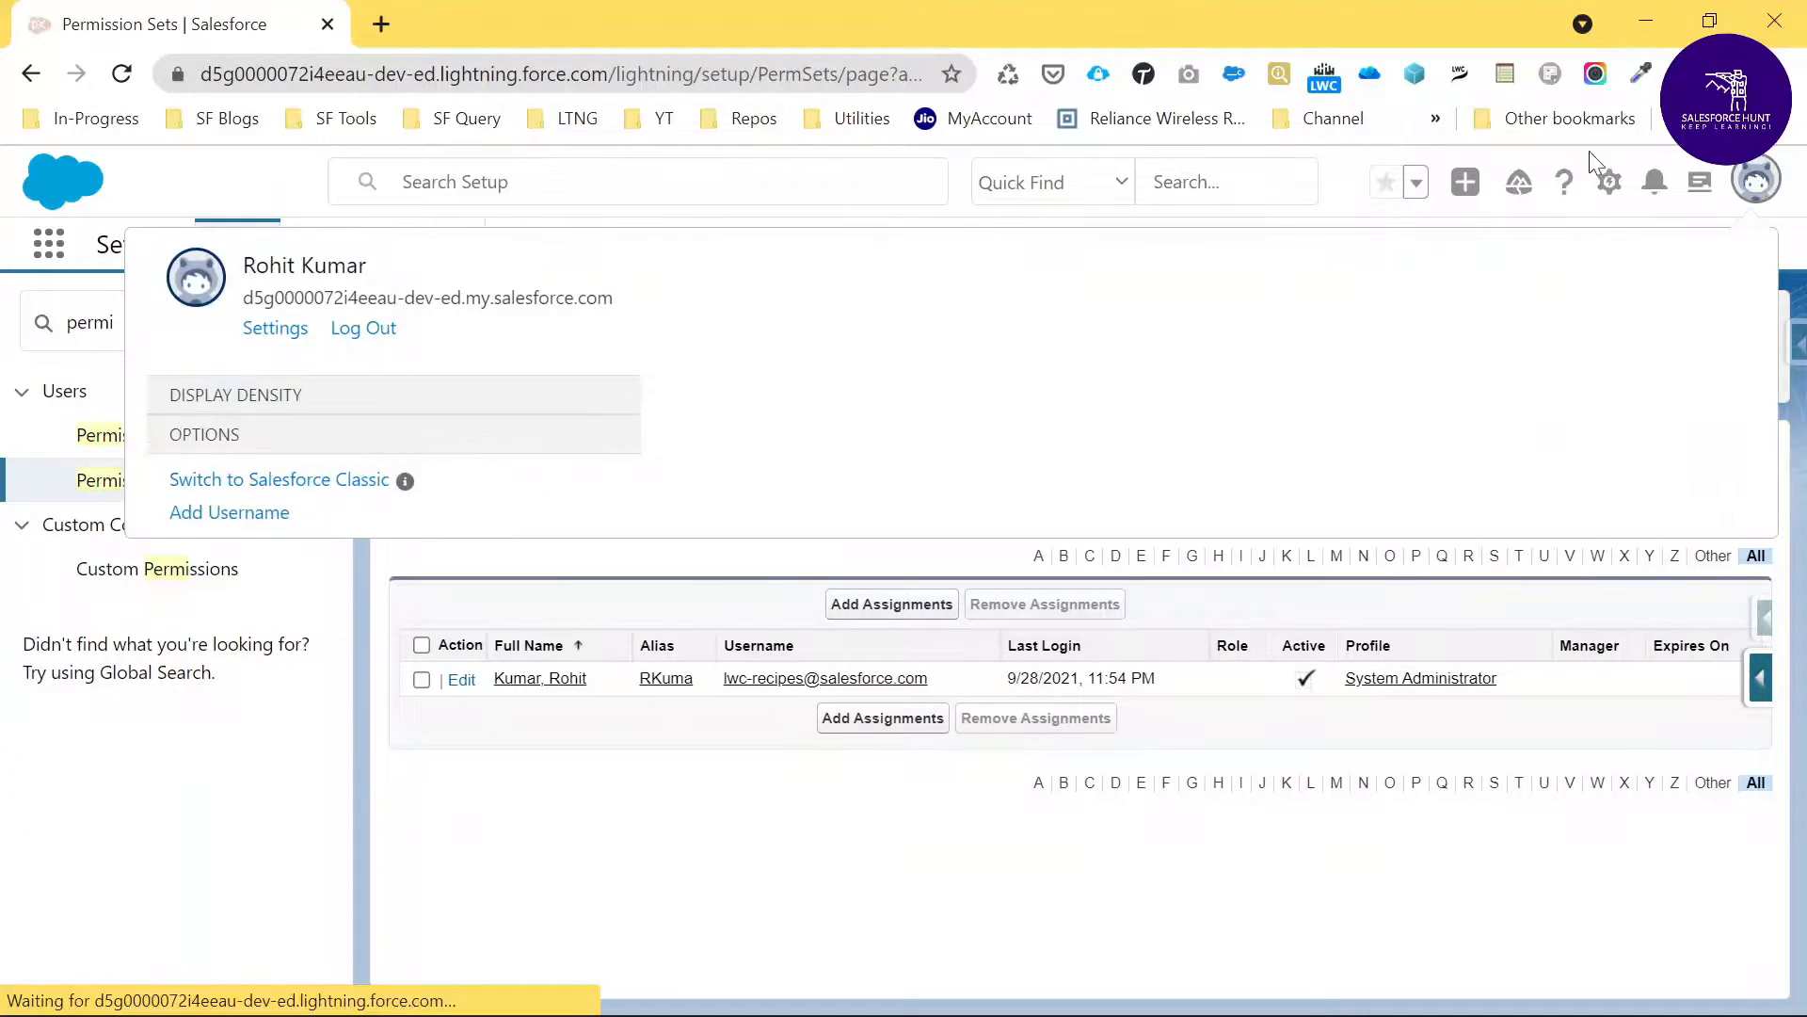
pyautogui.click(364, 330)
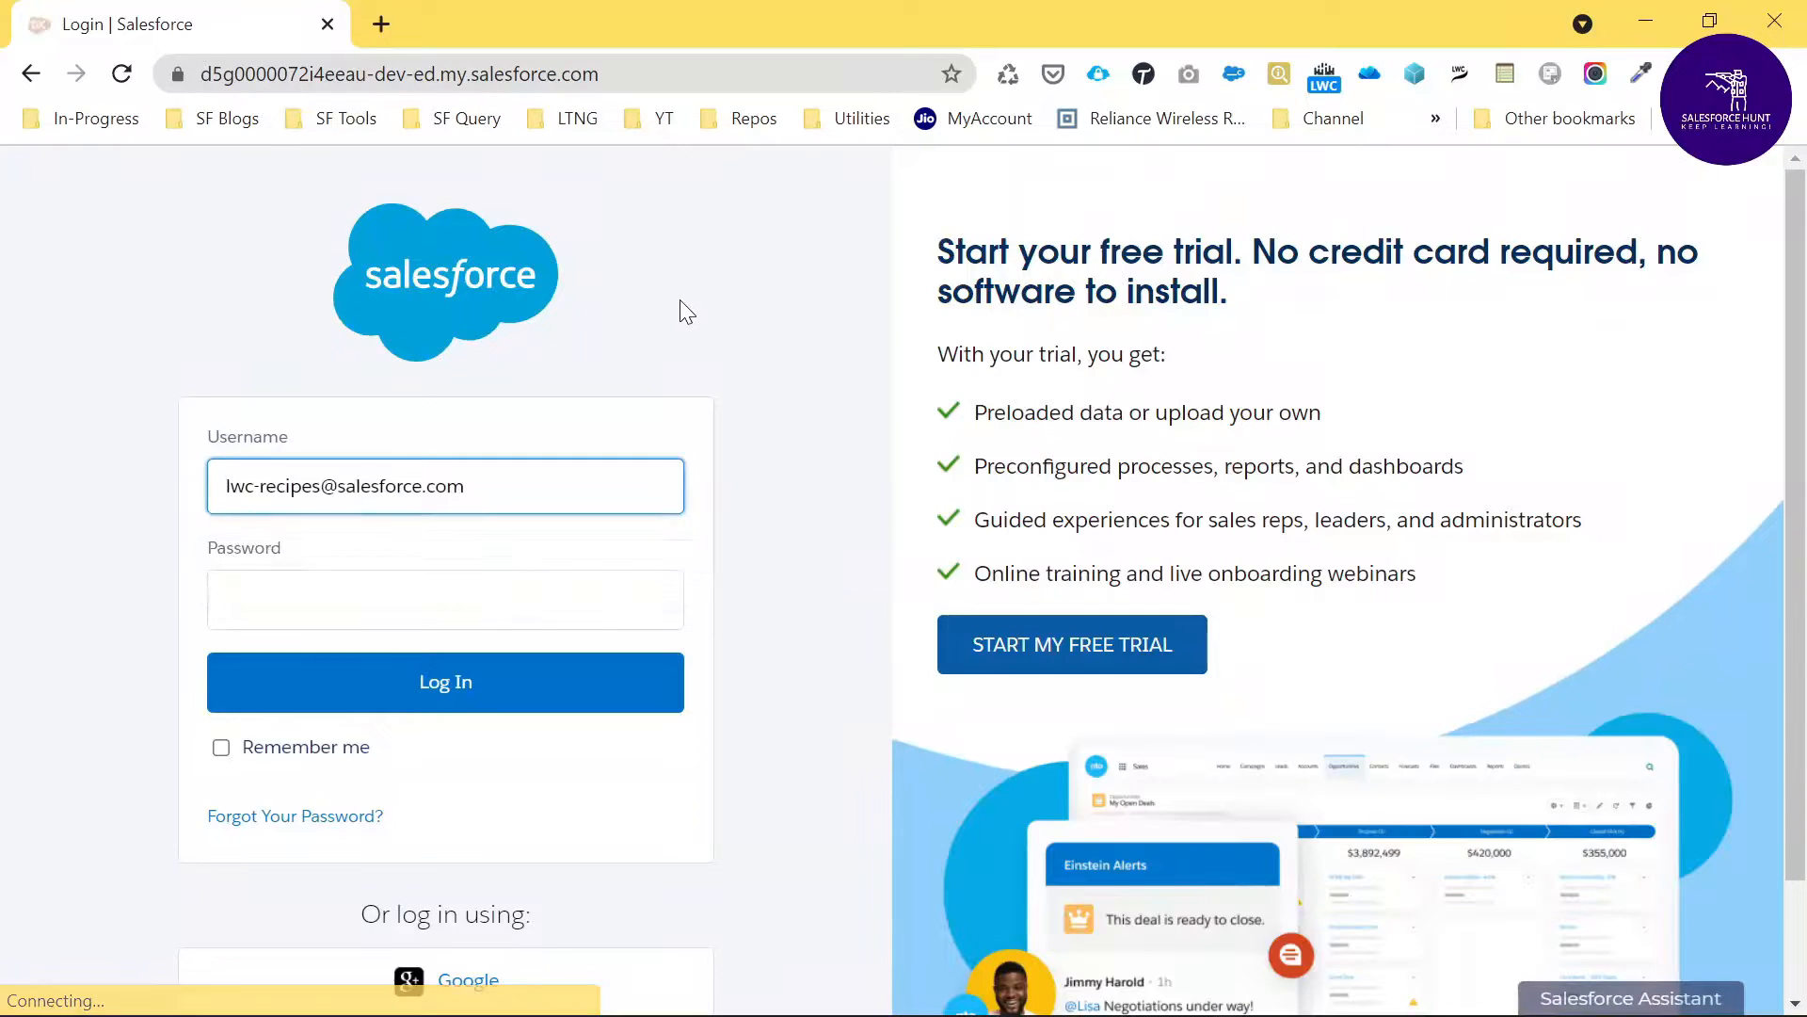
pyautogui.click(446, 600)
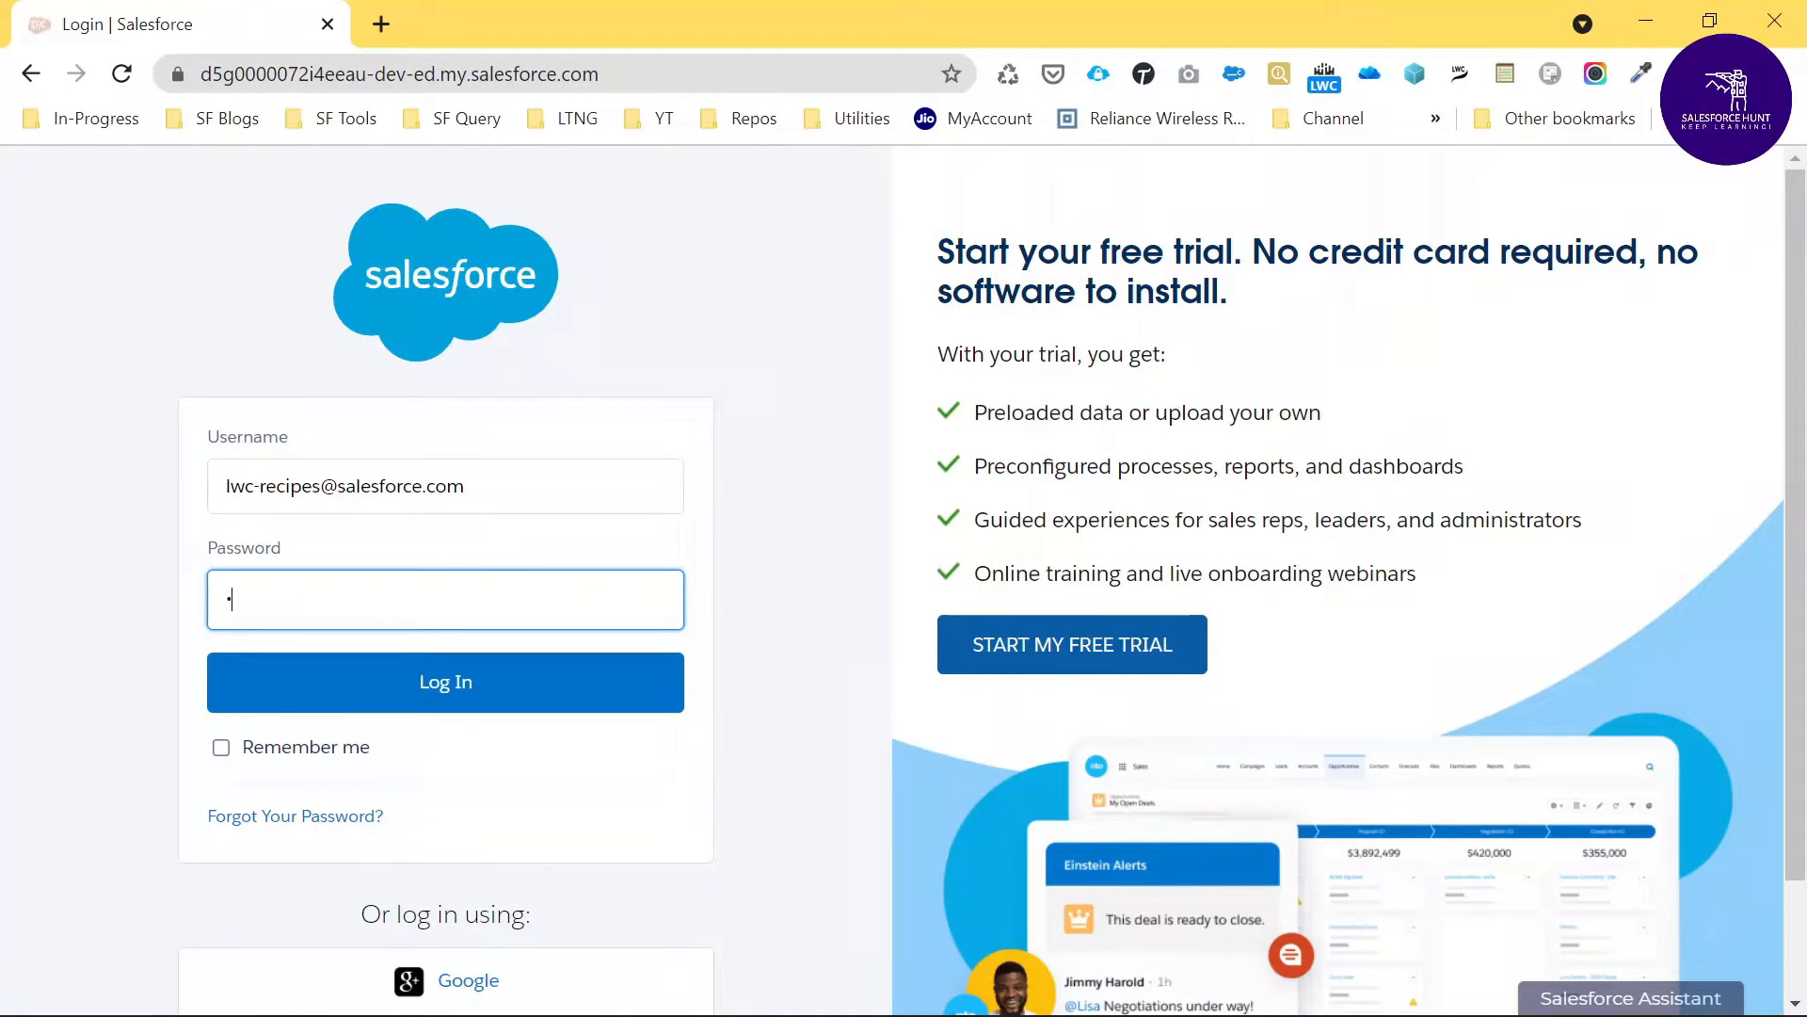
pyautogui.write('•••••••••••••')
pyautogui.press('Return')
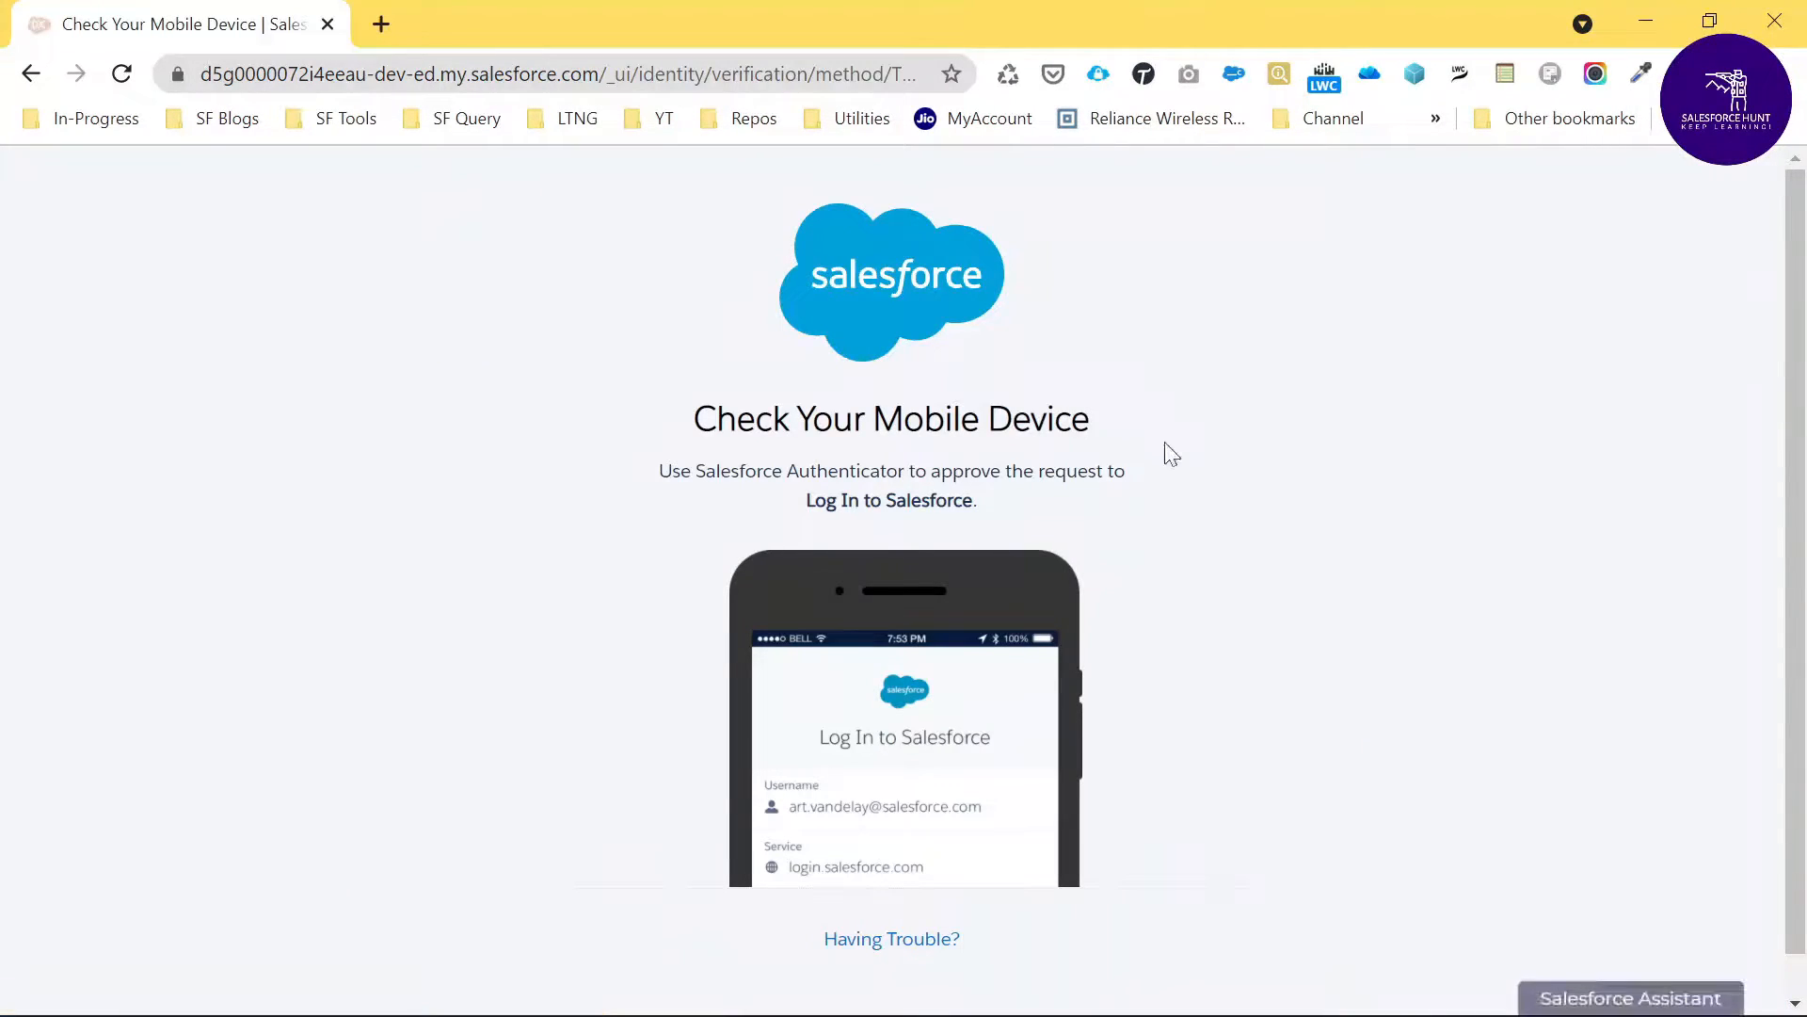
# Approve the login in Salesforce Authenticator to get past the mobile-device check
pyautogui.scroll(-1, 1098, 532)
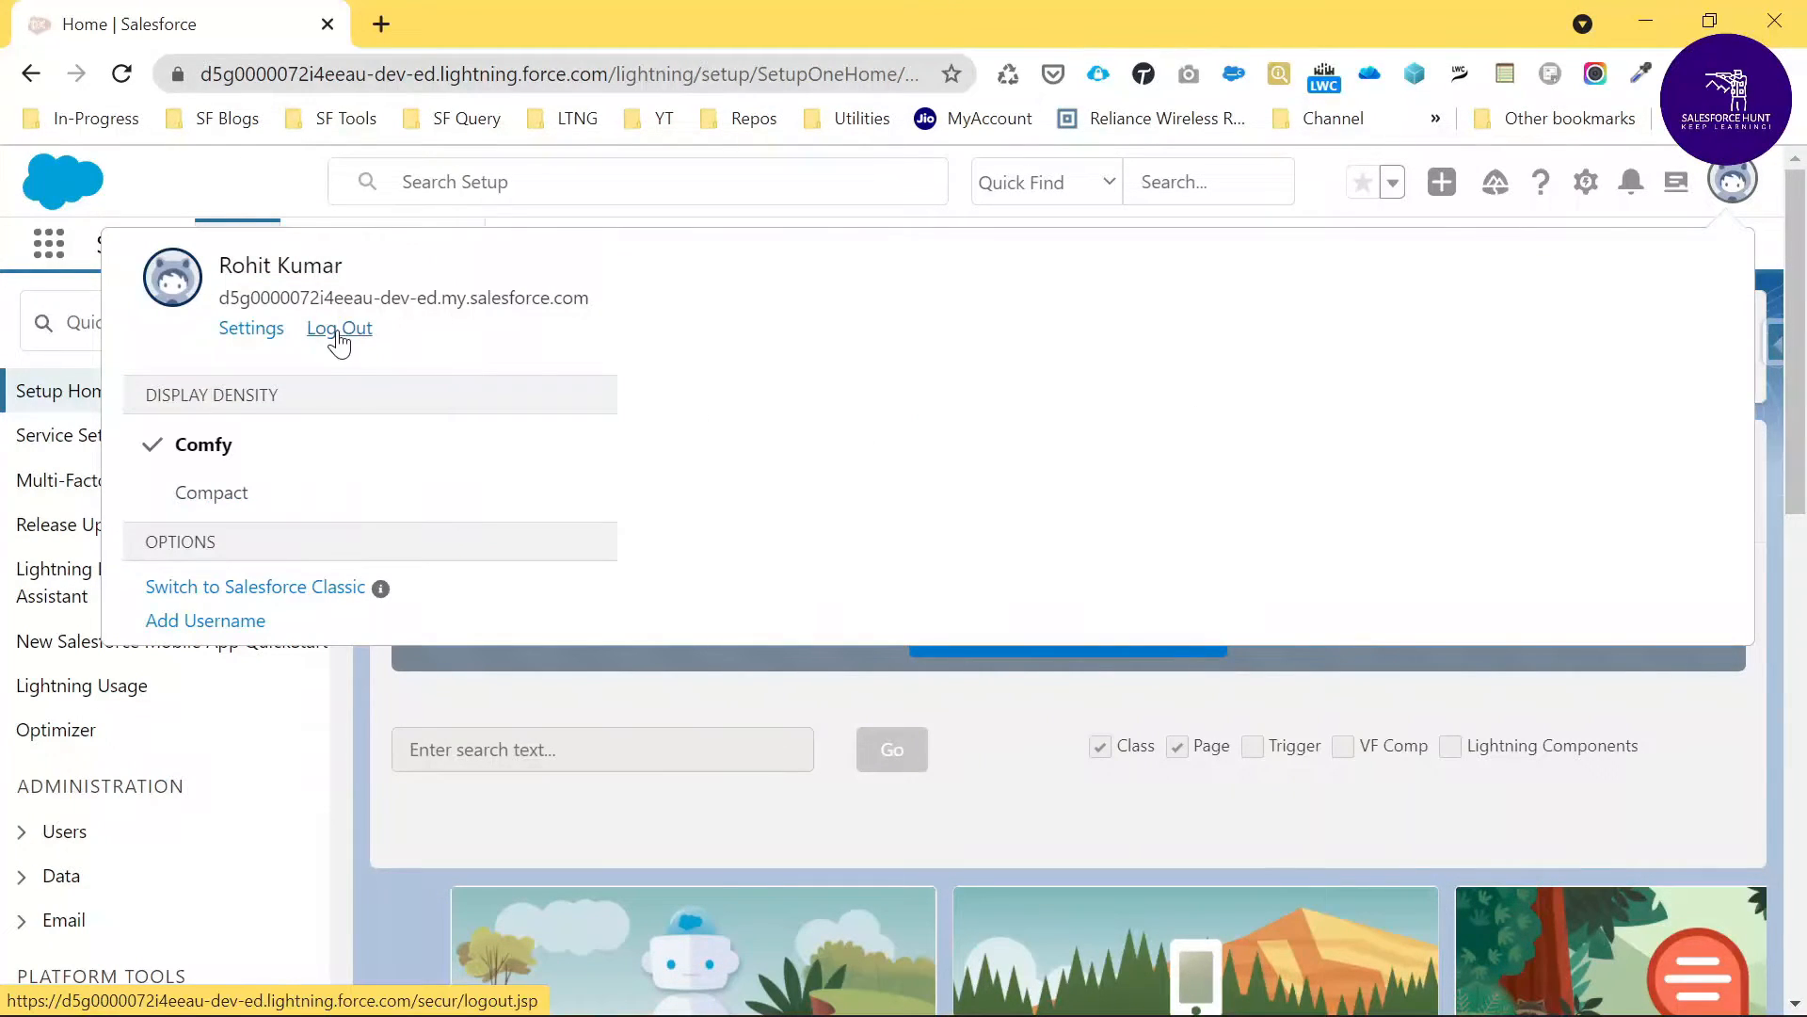
# Log out and sign back in using the saved account suggested in the Username field
pyautogui.press('Return')
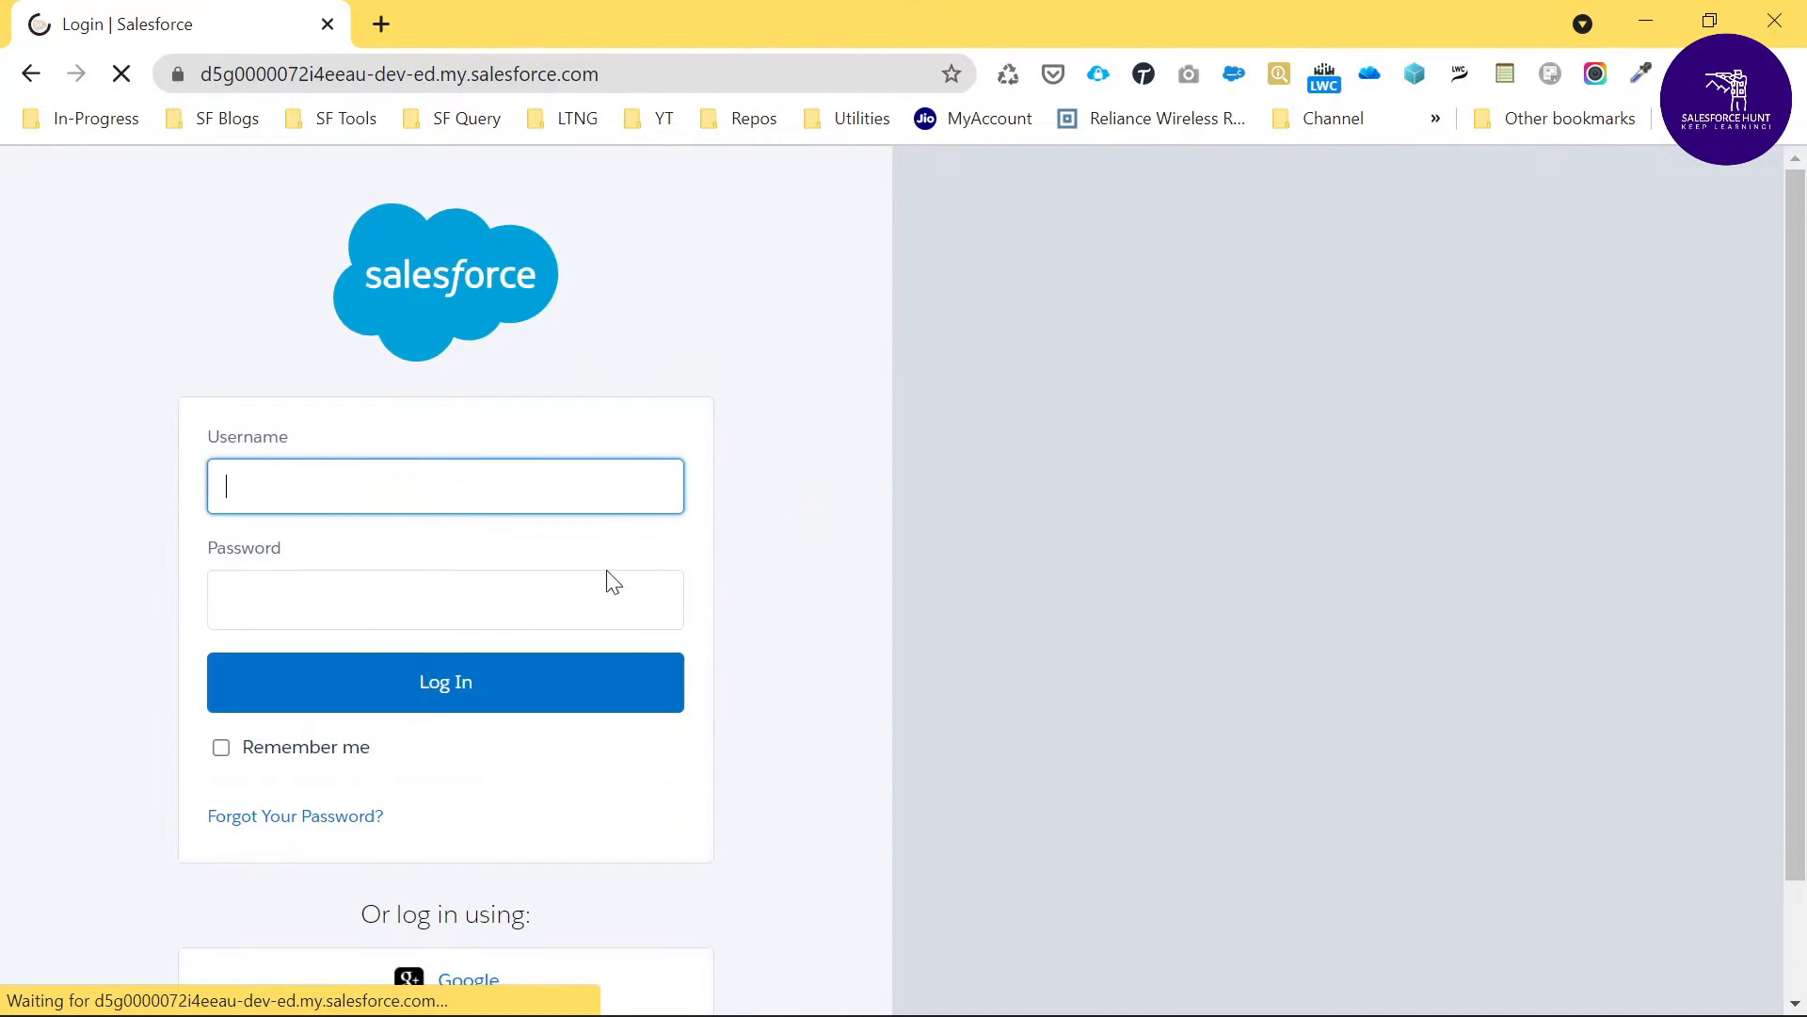
pyautogui.write('lw')
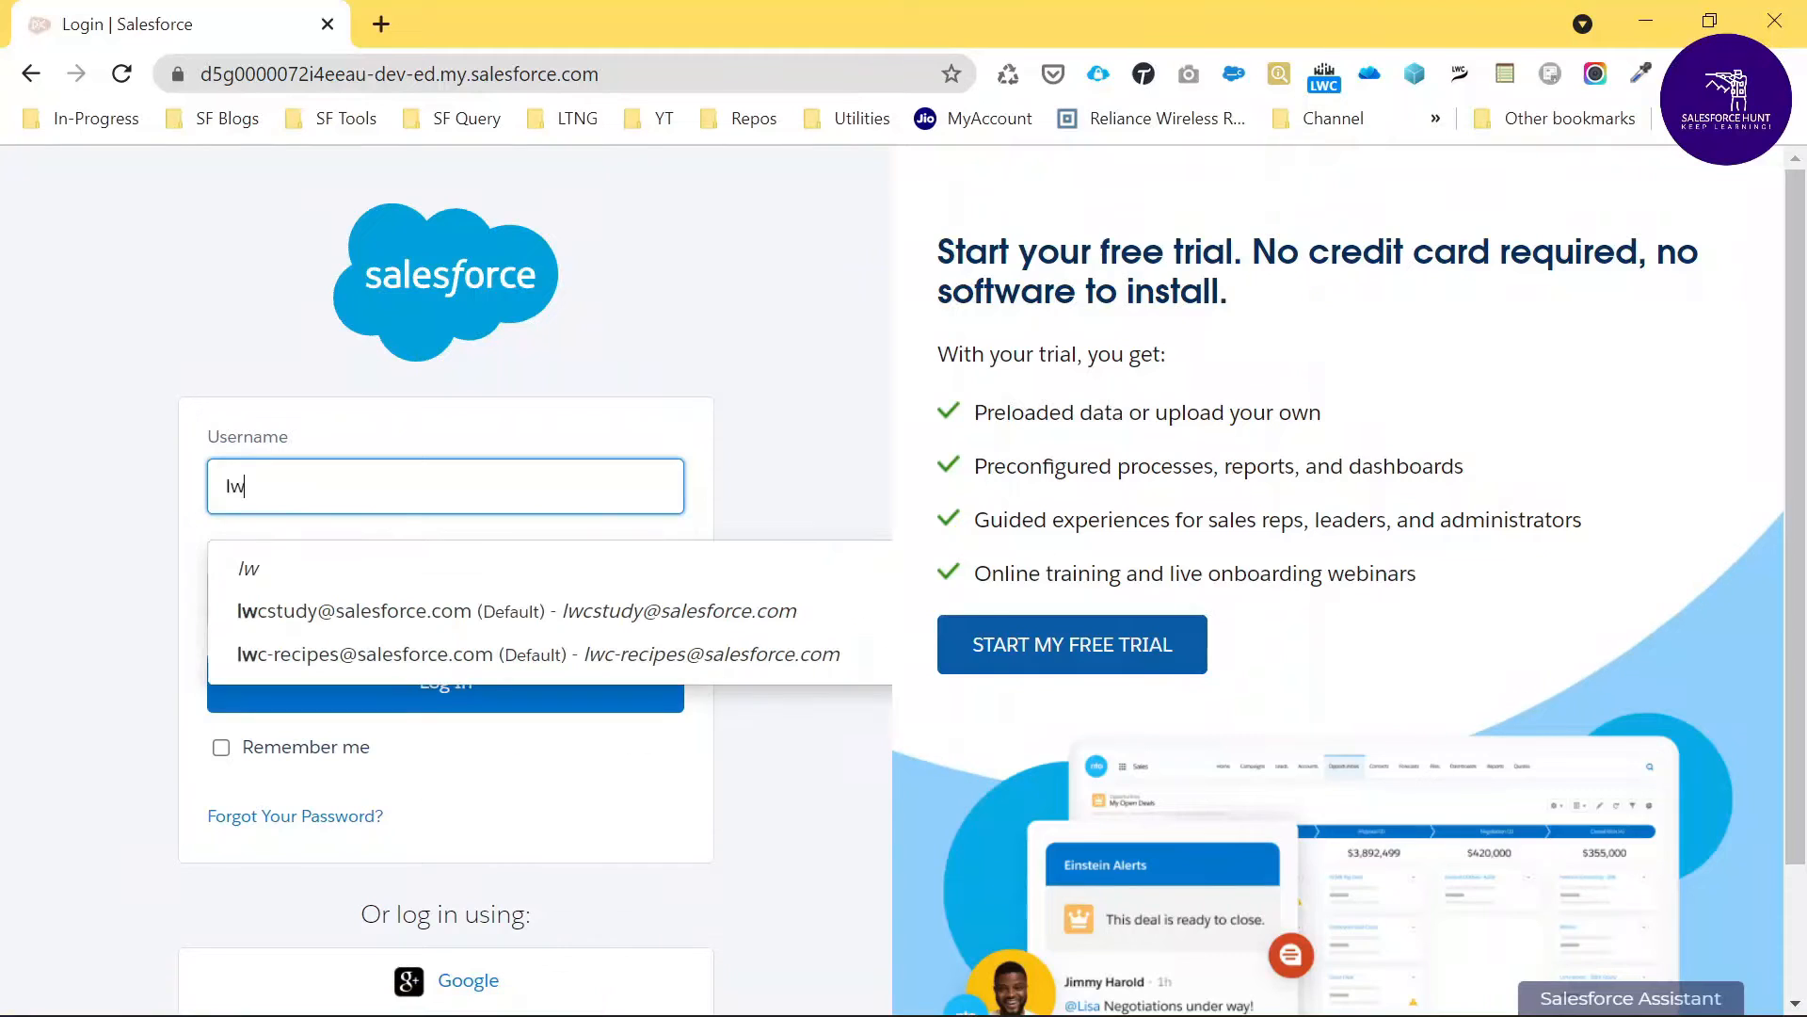
pyautogui.click(306, 654)
pyautogui.click(311, 674)
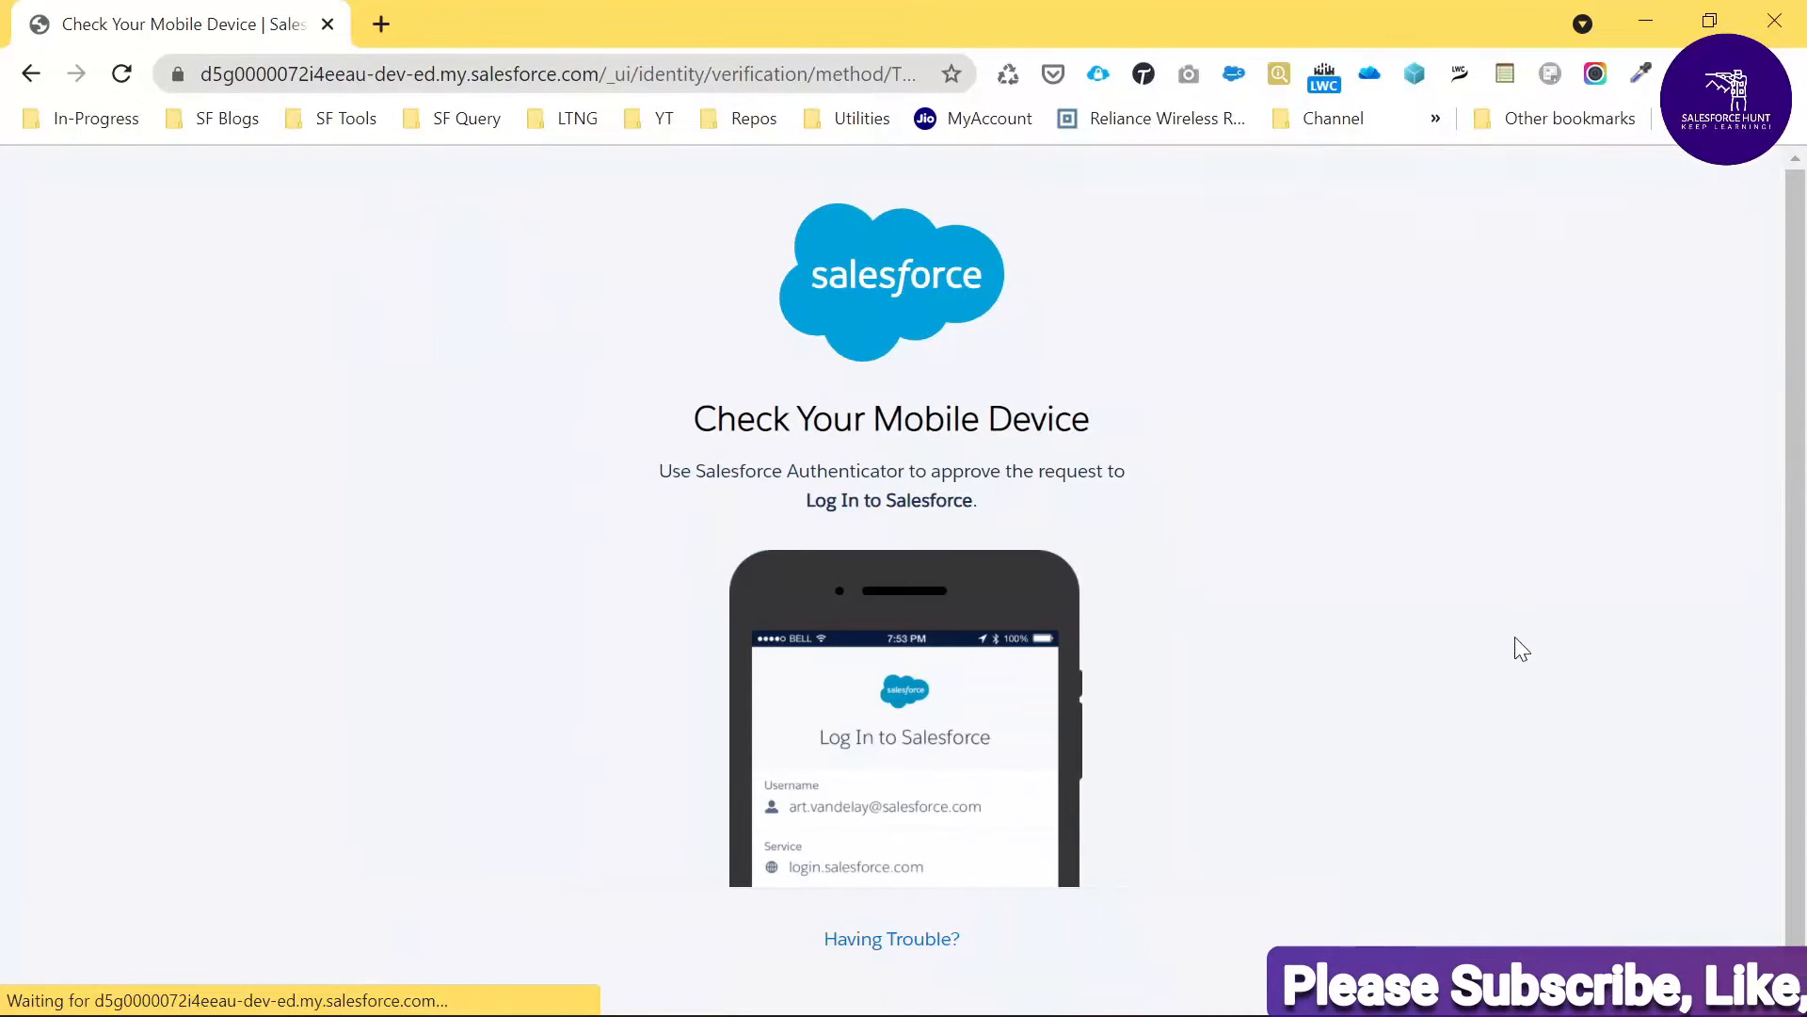
pyautogui.scroll(-1, 1437, 616)
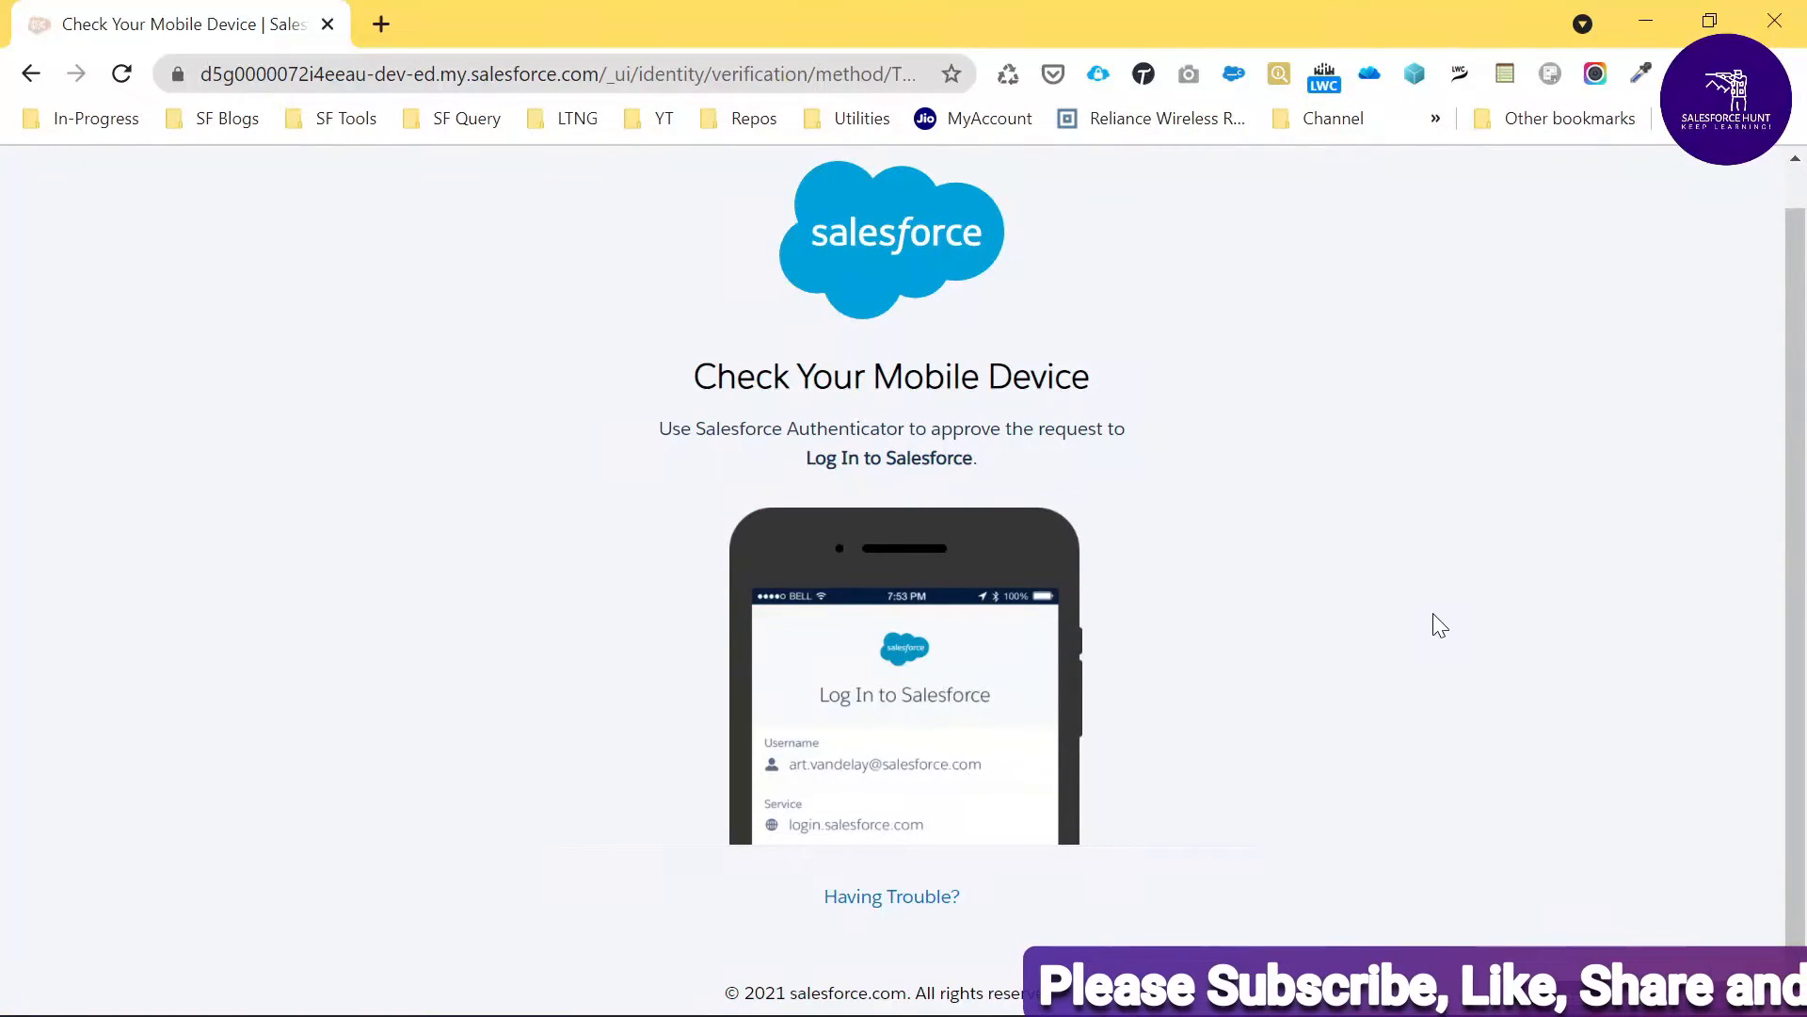